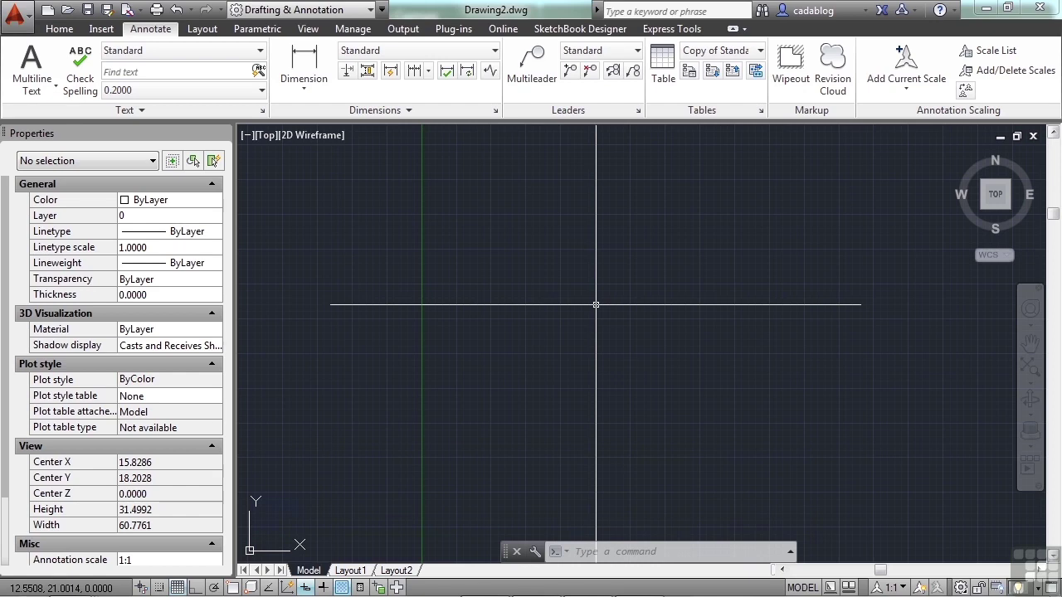
- Enter the OPEN command to bring up the Select File dialog
type("open")
key("Return")
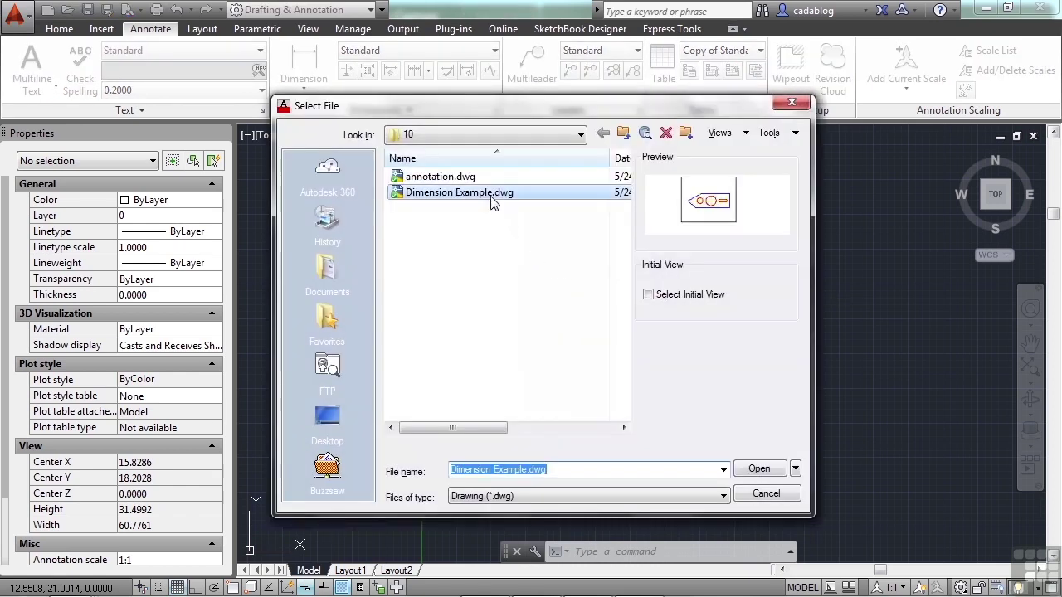
- Open Dimension Example.dwg and pan the bracket into view in model space
left_click(490, 198)
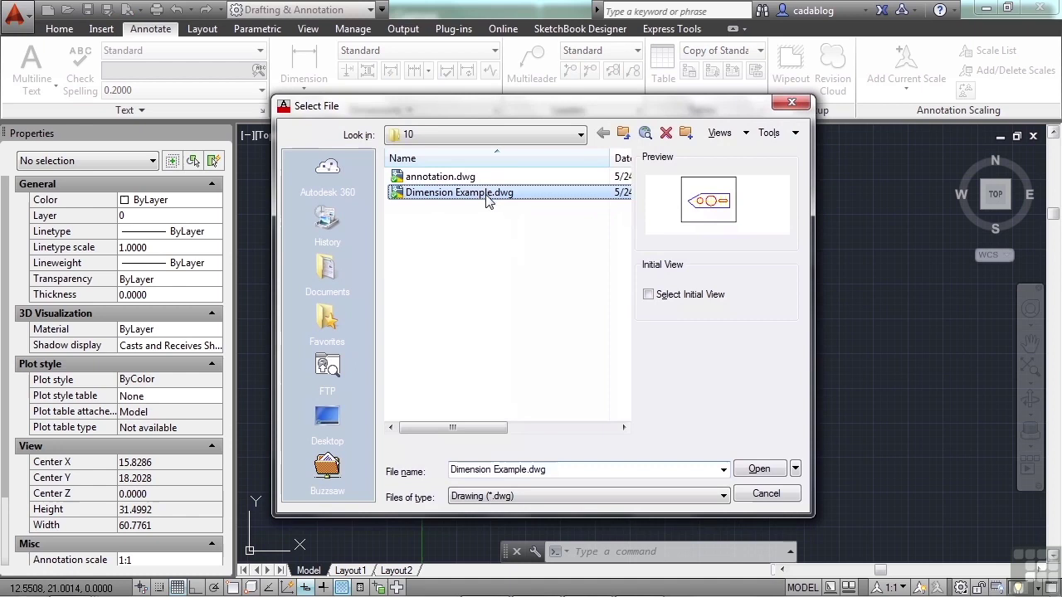
left_click(759, 469)
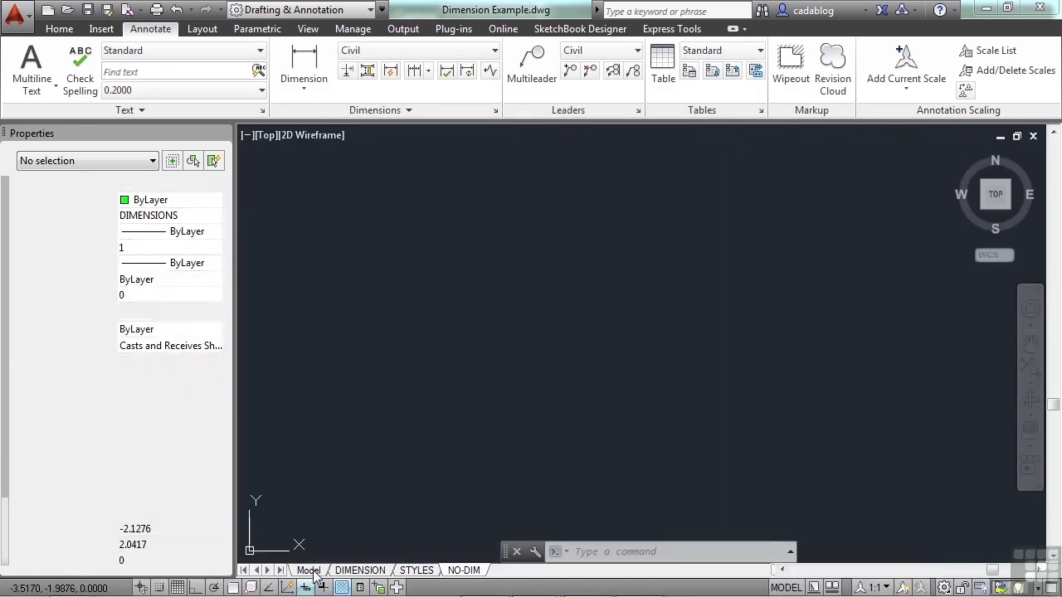
left_click(311, 572)
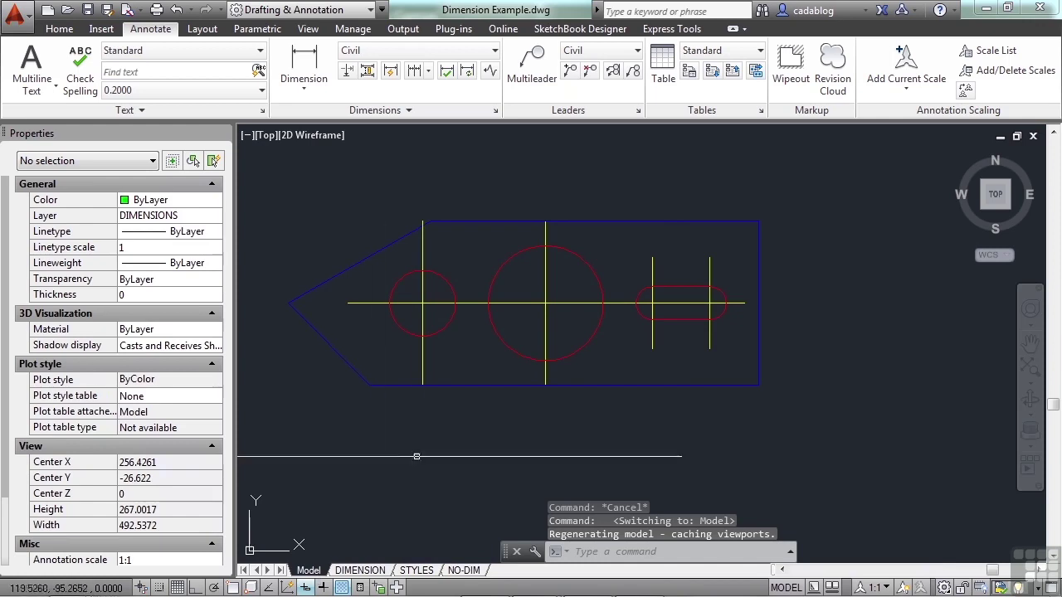
middle_click_drag(462, 353, 509, 355)
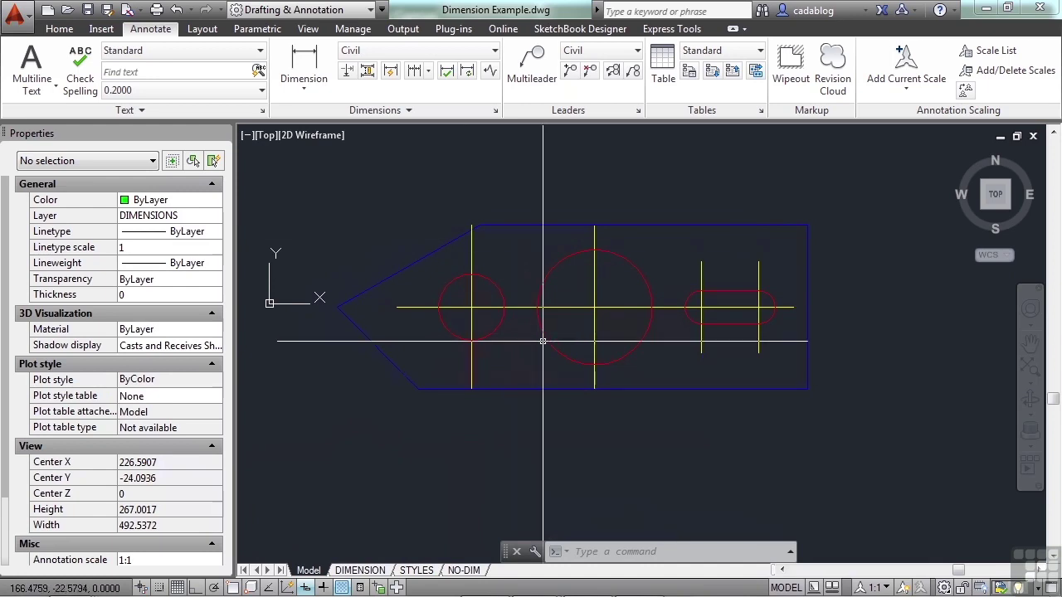
middle_click_drag(523, 346, 542, 357)
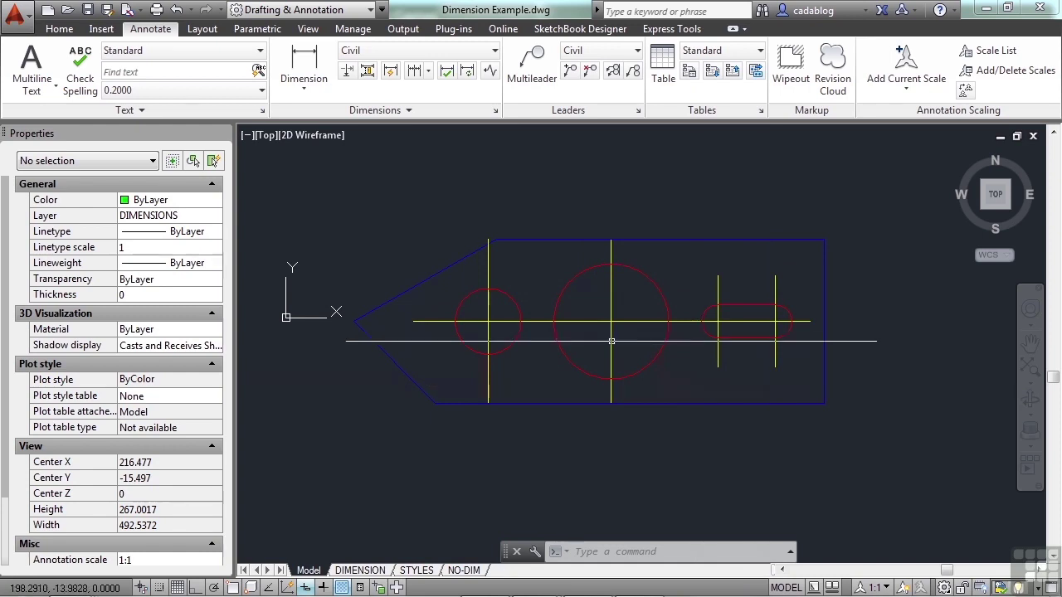
- Freeze the CENTER layer with LAYFRZ by picking one of its yellow centre lines
left_click(60, 29)
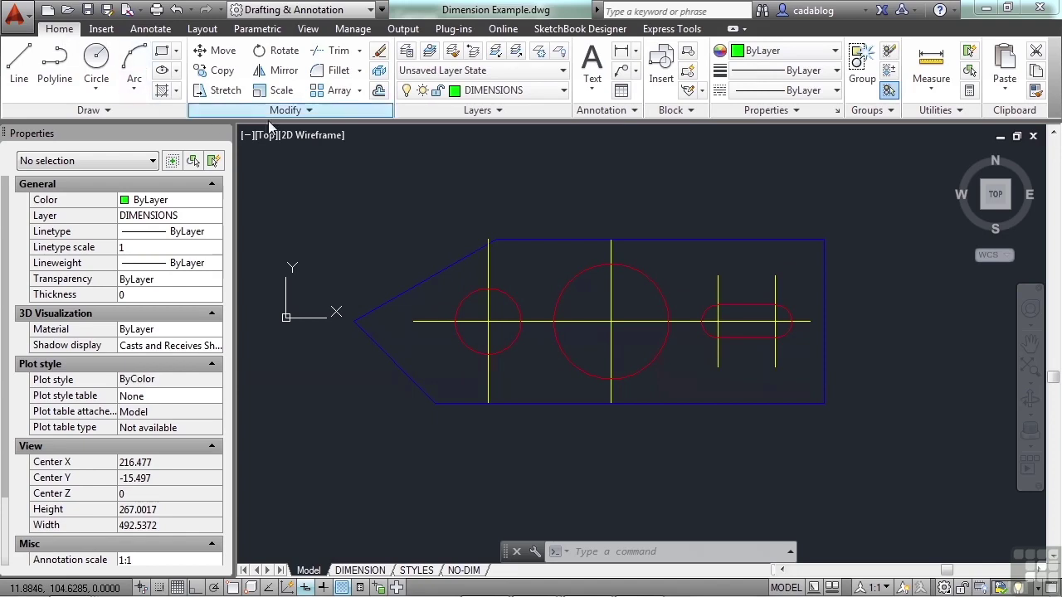
left_click(540, 54)
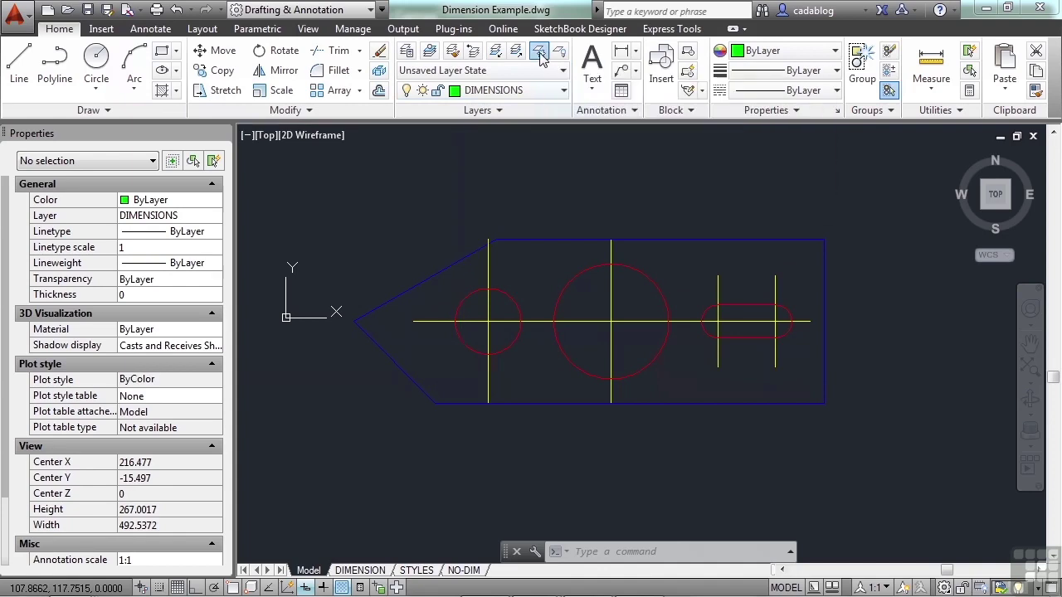
left_click(627, 320)
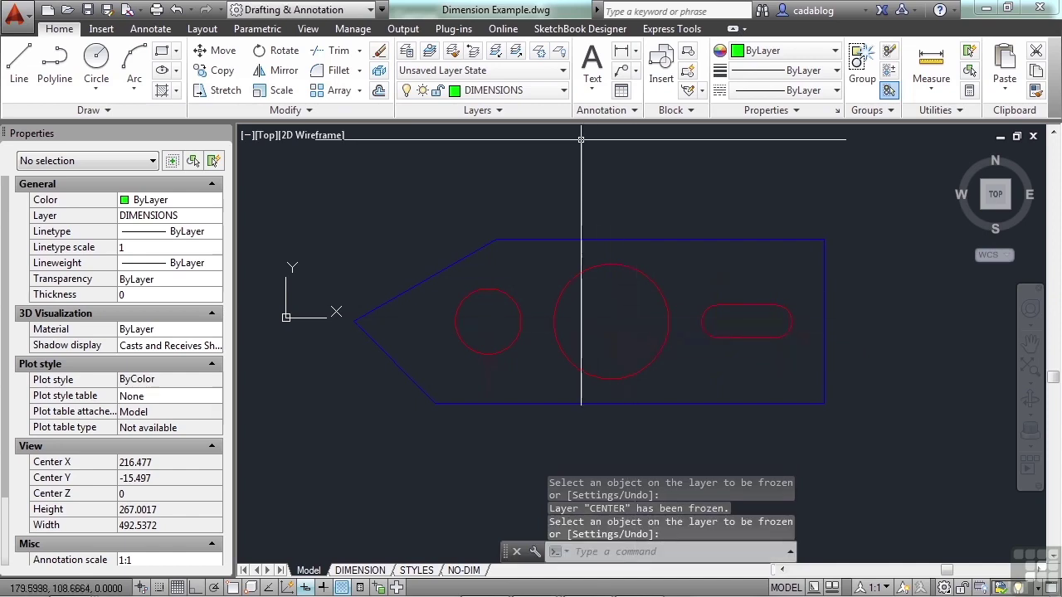
key("Escape")
left_click(451, 192)
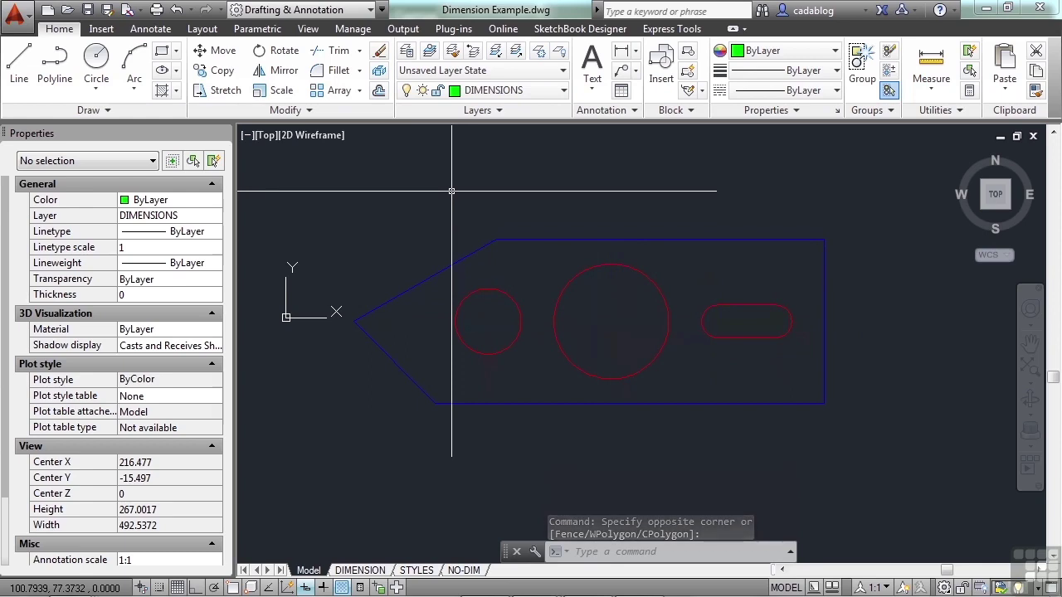
- Cancel the pending selection and expand the Hatch dropdown showing Hatch, Gradient and Boundary
key("Escape")
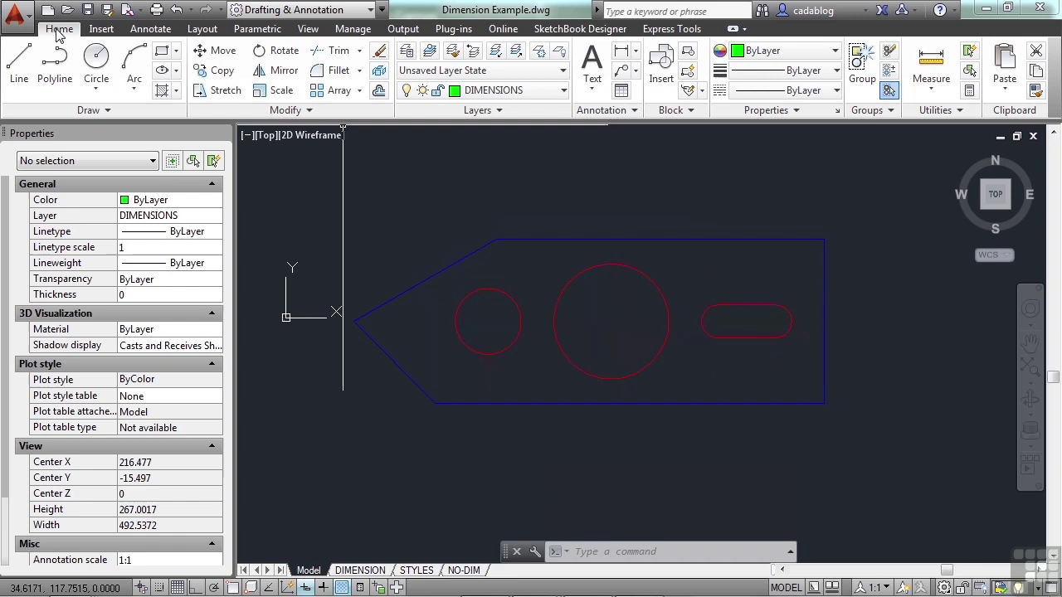
left_click(176, 93)
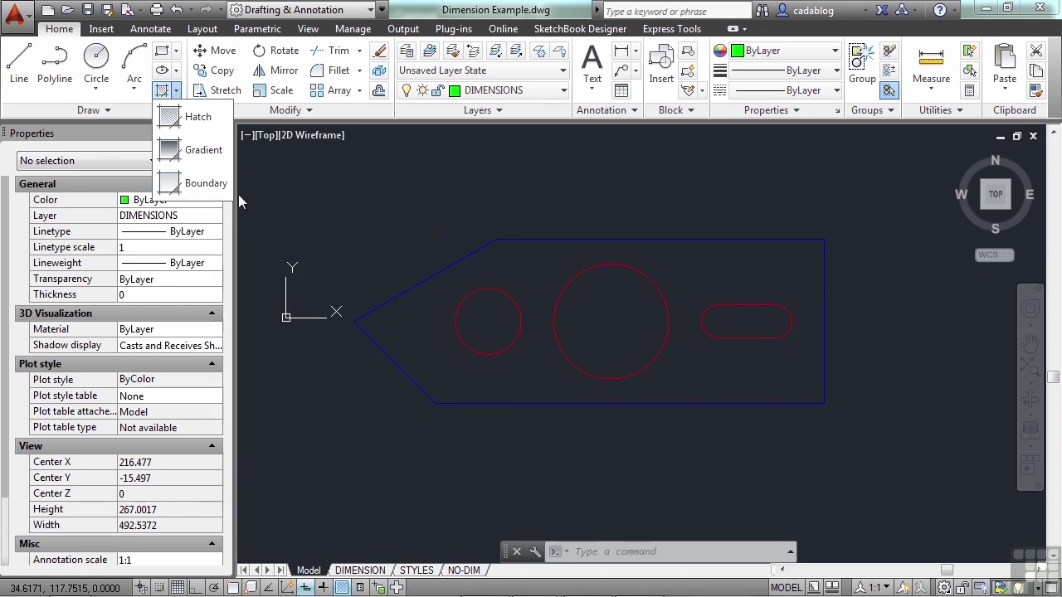
- Fill the large centre circle with a green ANSI31 hatch and zoom to inspect it
left_click(512, 240)
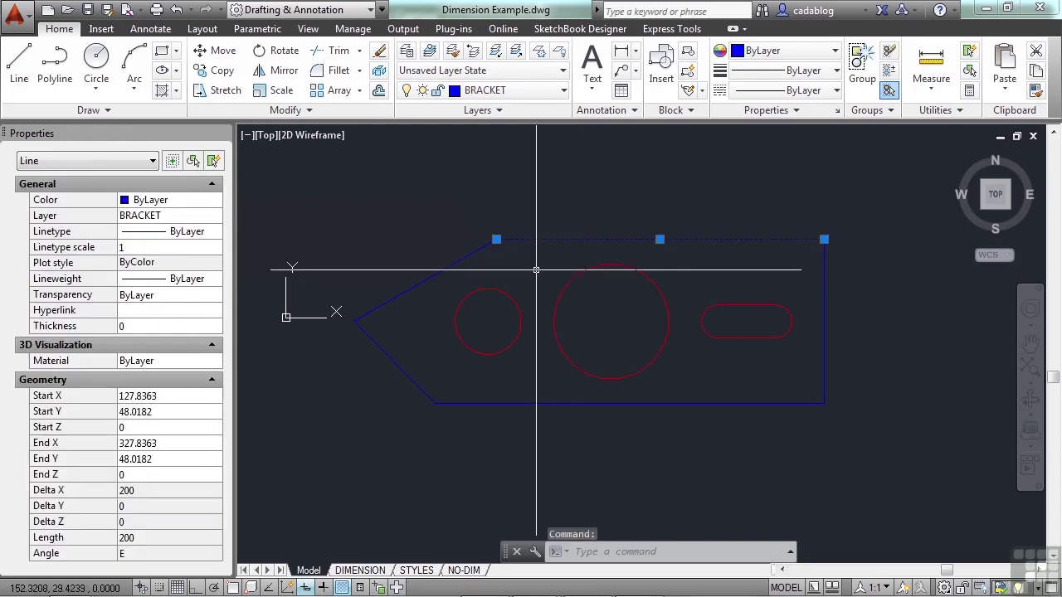
key("Escape")
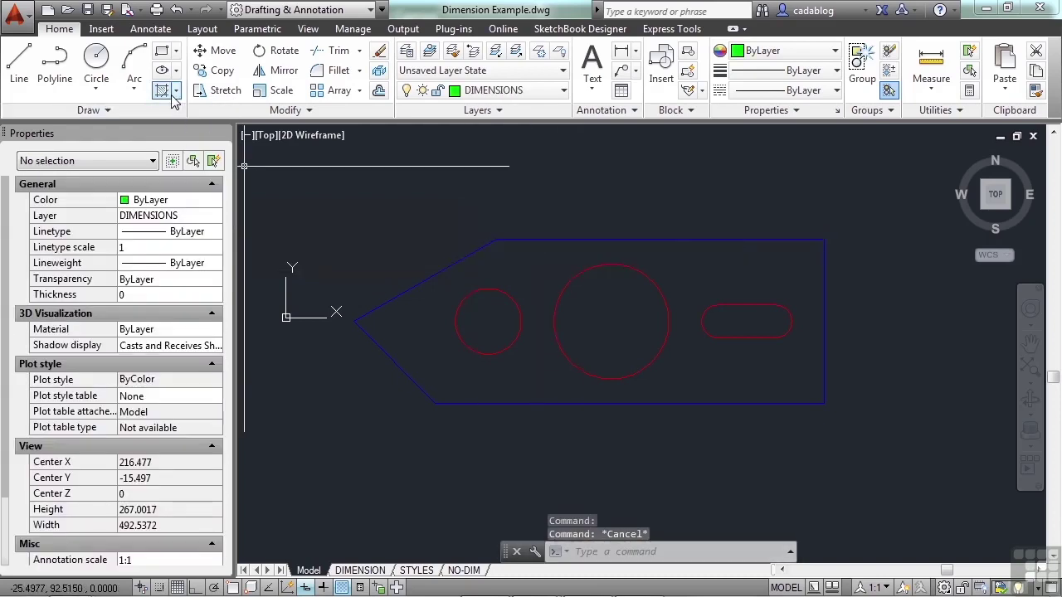
left_click(172, 95)
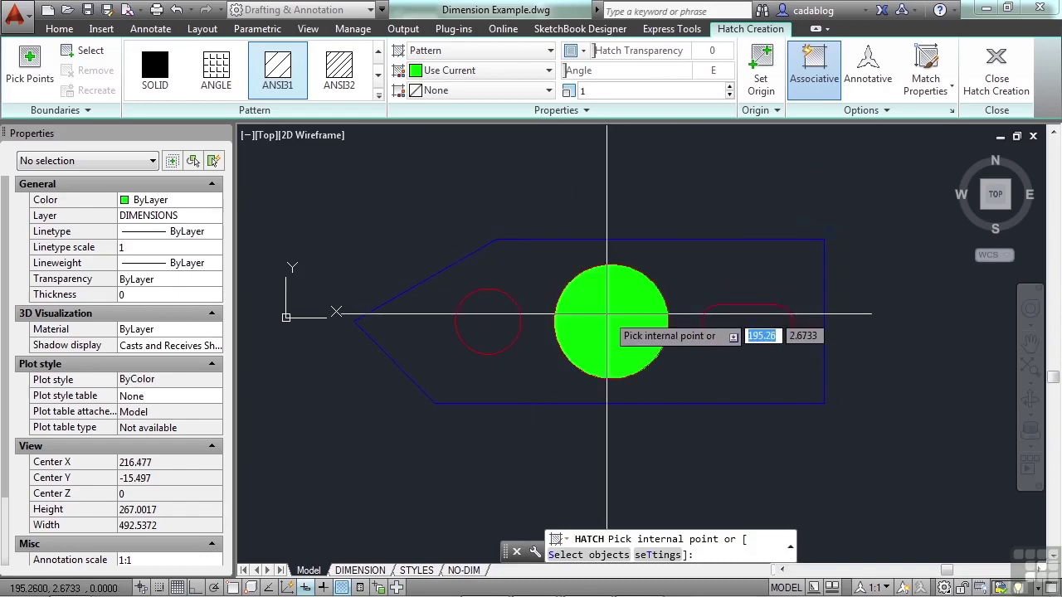
left_click(608, 317)
key("Return")
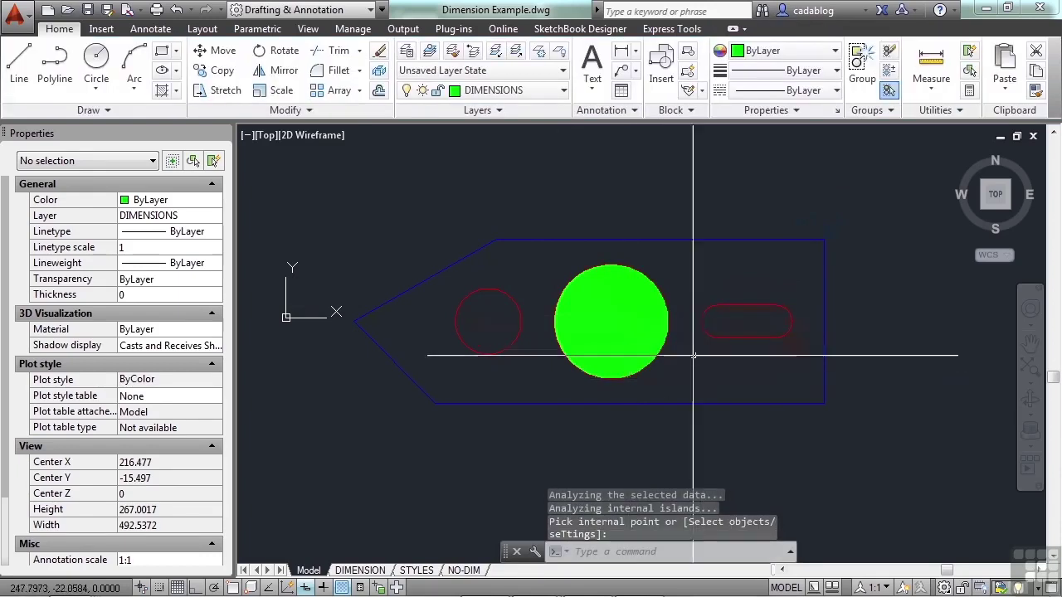
scroll(677, 351, "up", 4)
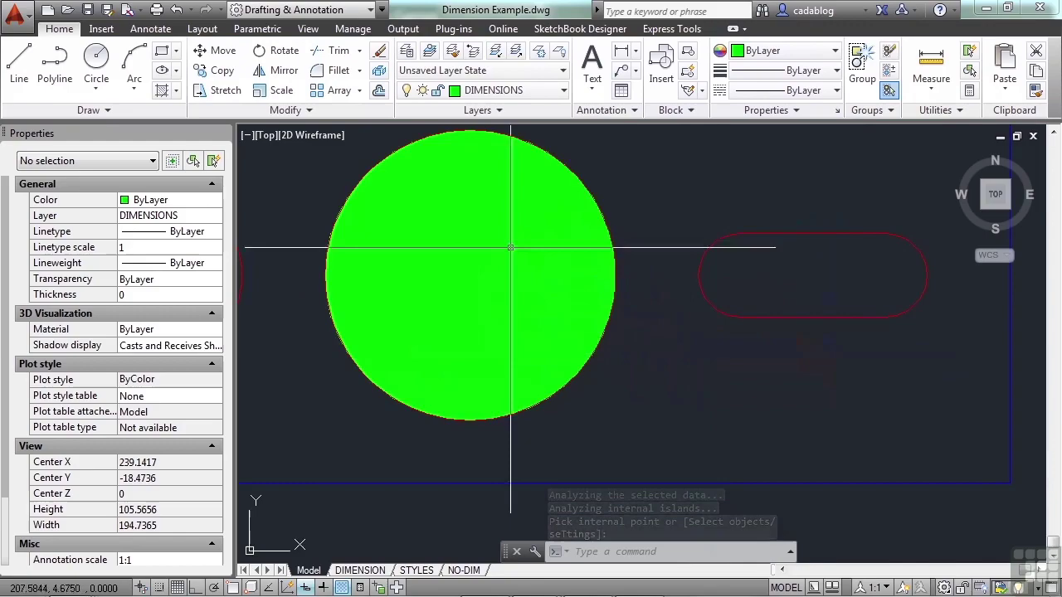
scroll(544, 286, "up", 15)
scroll(548, 296, "up", 6)
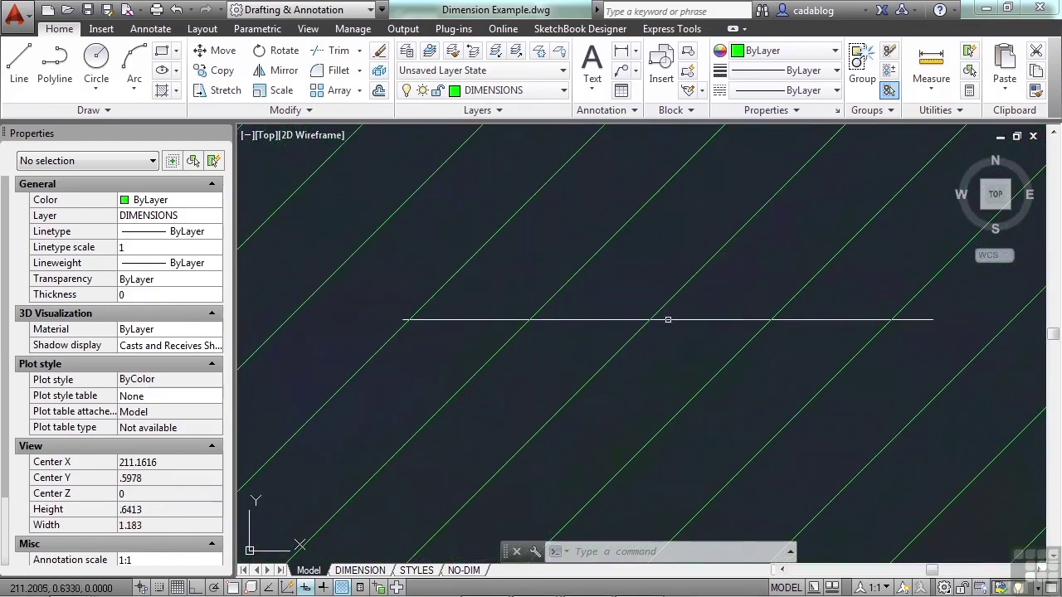
scroll(622, 332, "down", 10)
scroll(606, 322, "down", 16)
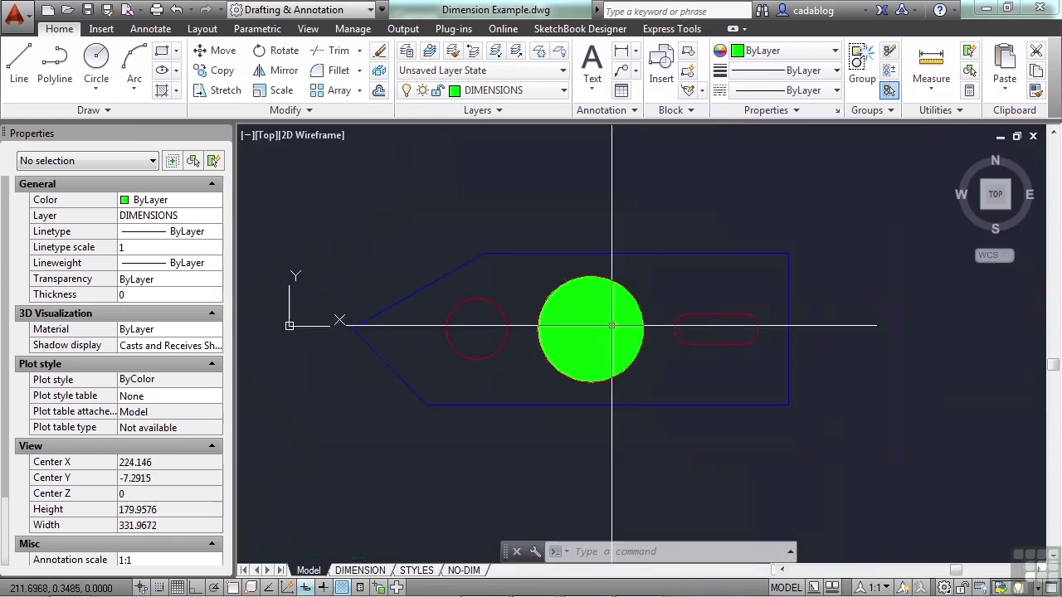
- Select the green circle hatch and enter pattern scales of 10, then 100
mouse_move(593, 324)
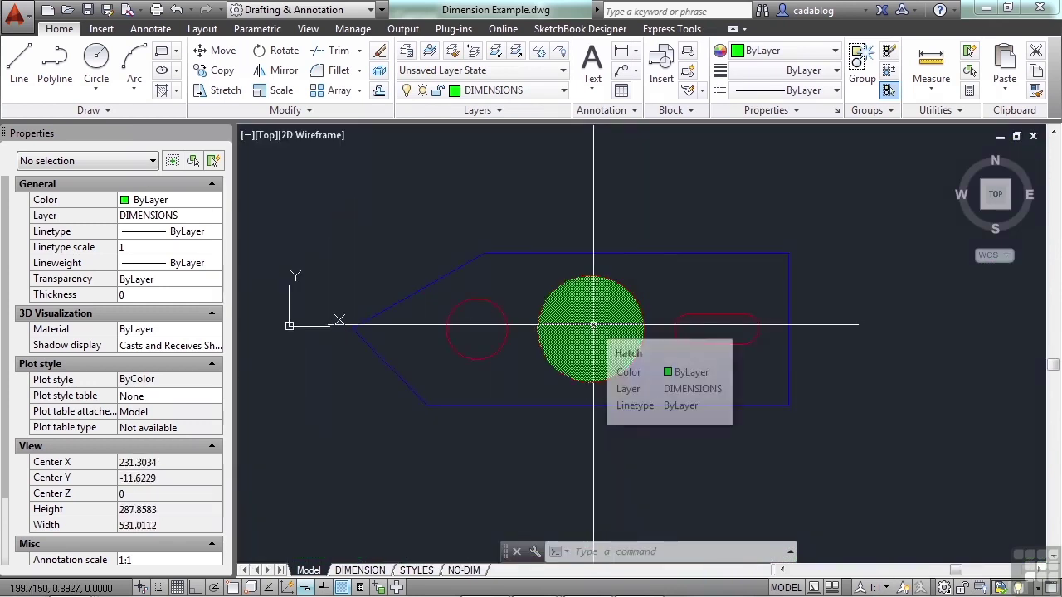
left_click(593, 325)
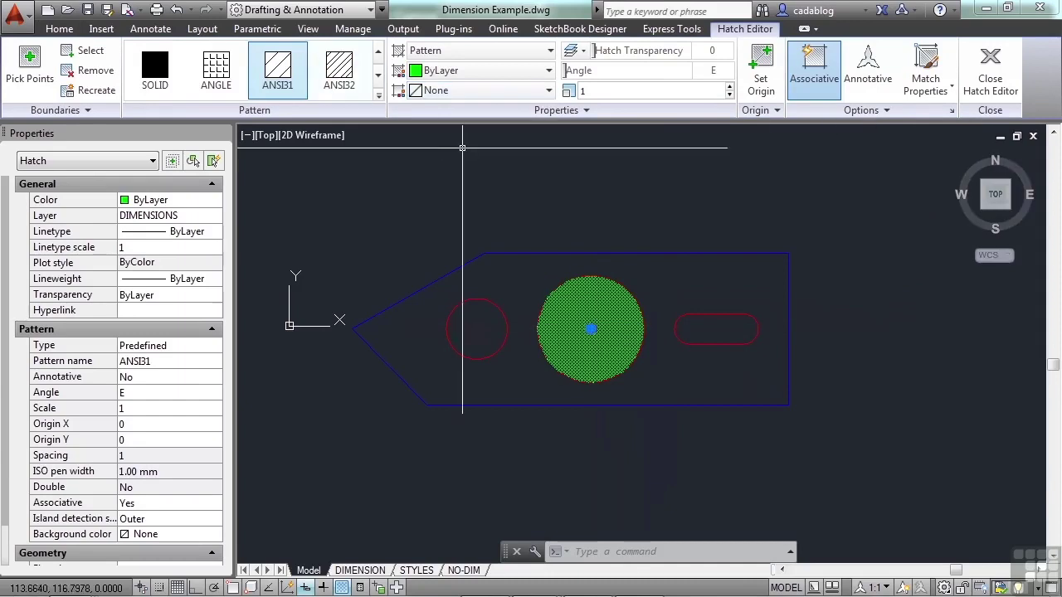
scroll(594, 346, "up", 4)
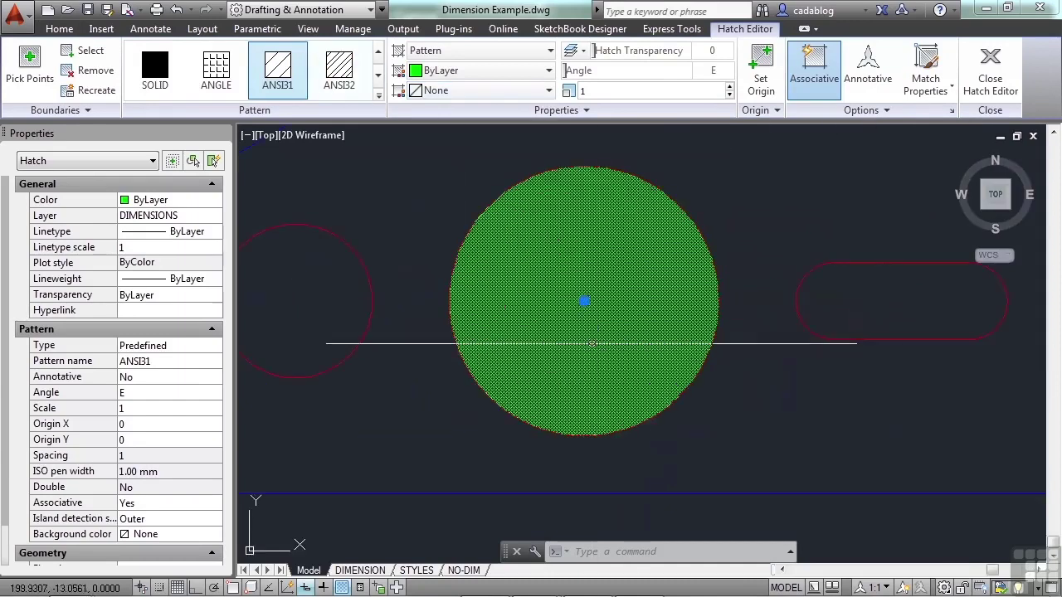
scroll(600, 260, "down", 3)
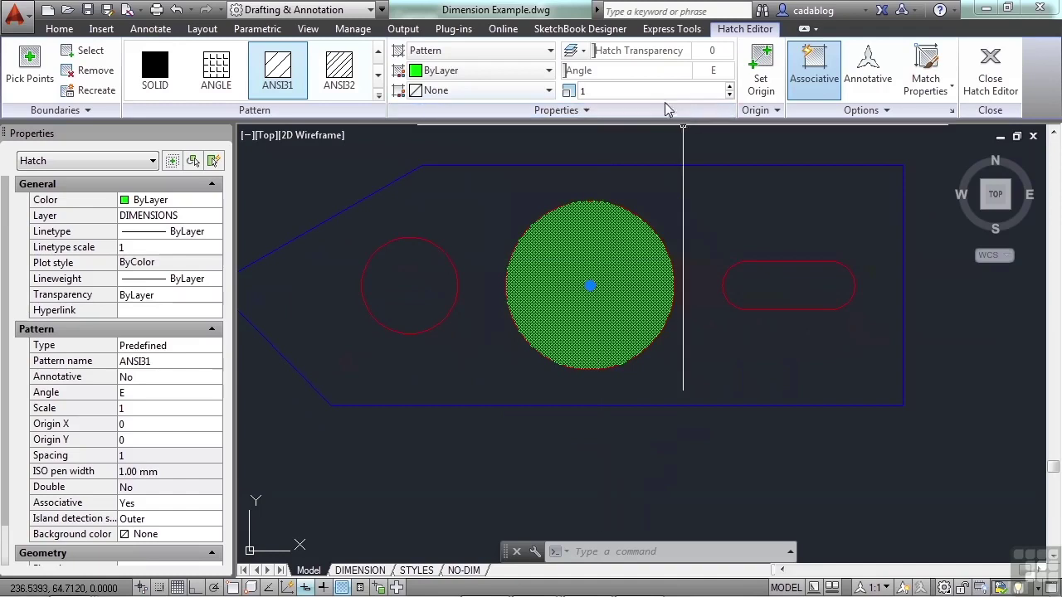
left_click(598, 91)
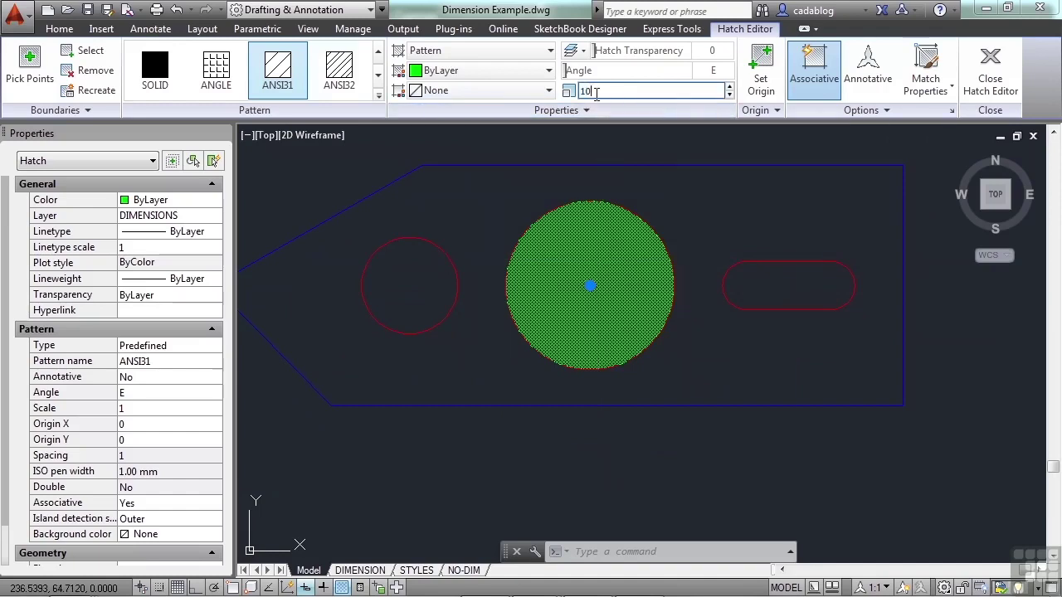
key("Return")
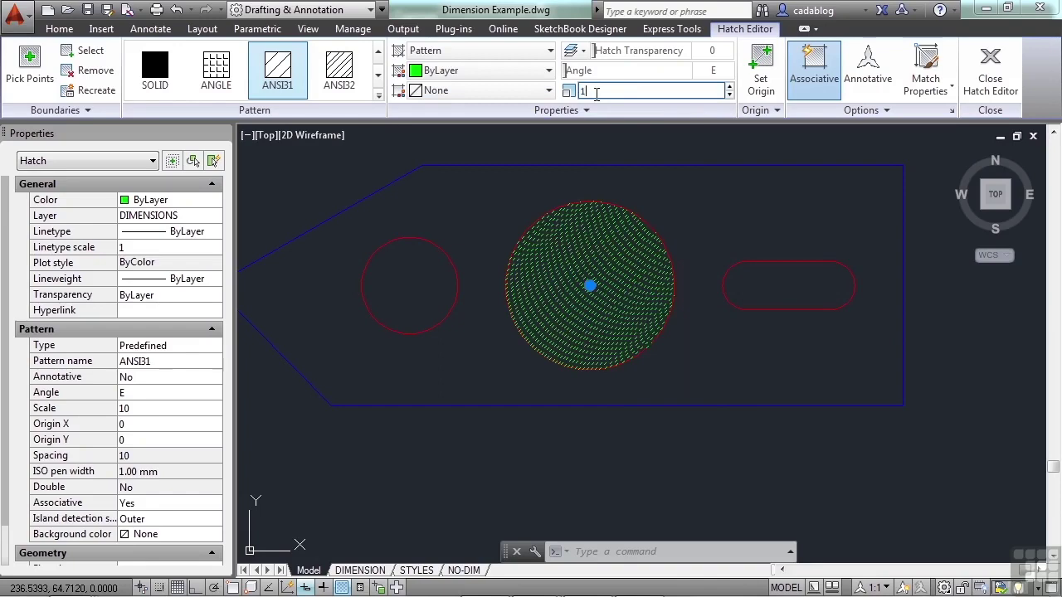
key("Return")
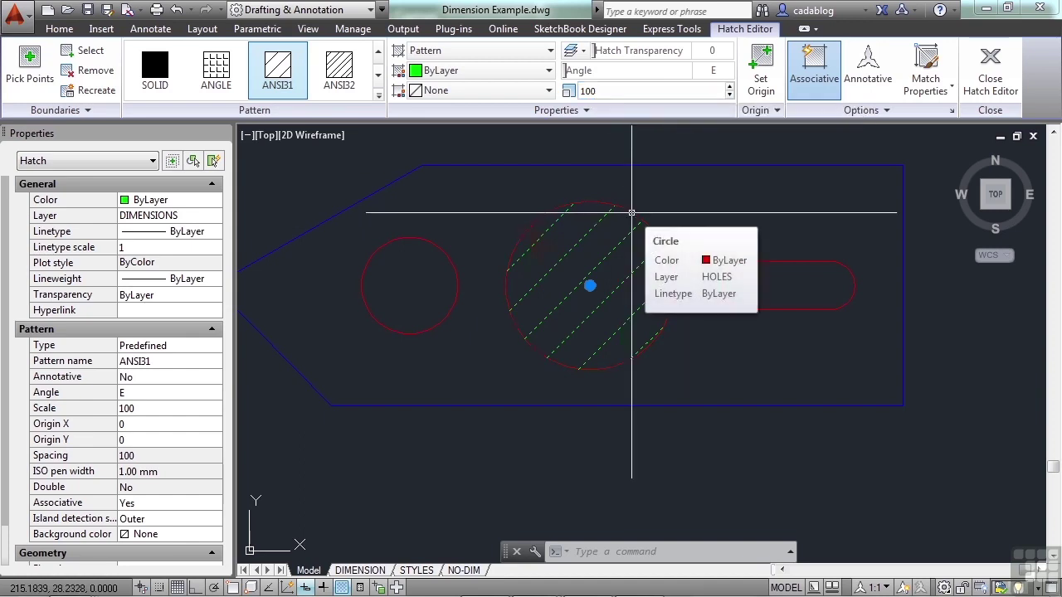
- Set the hatch pattern scale to 0.1 and zoom in to inspect the dense lines
left_click(579, 93)
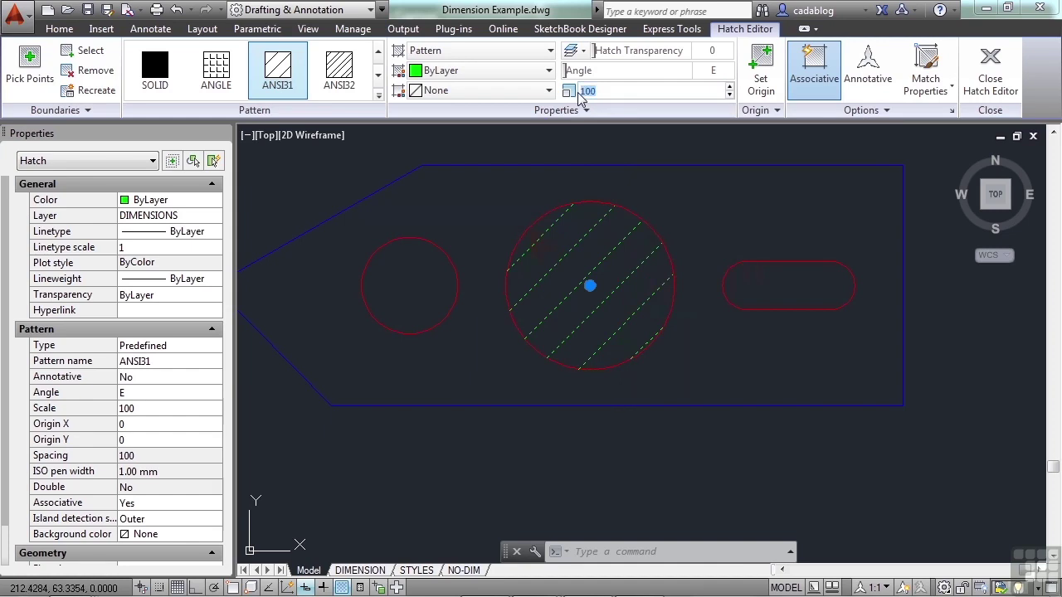
key("BackSpace")
type(".1")
key("Return")
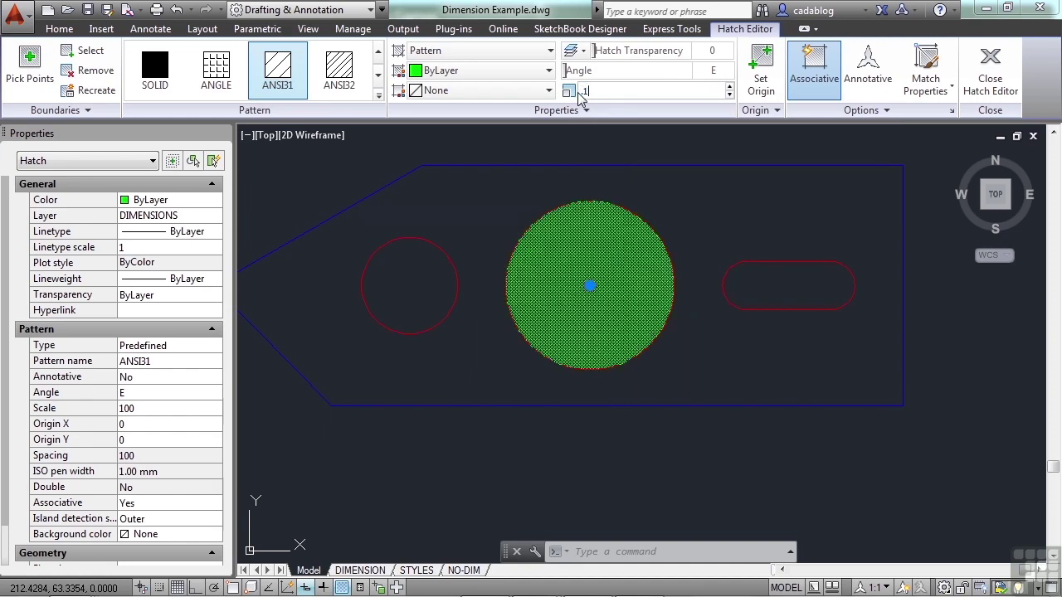
scroll(618, 266, "up", 6)
scroll(617, 263, "up", 2)
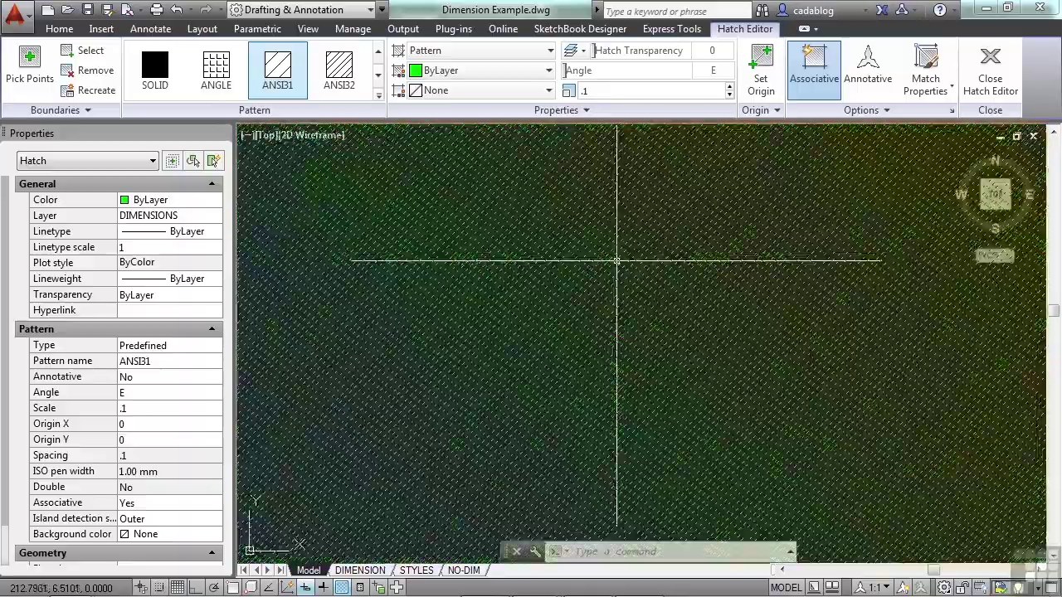
scroll(615, 262, "down", 8)
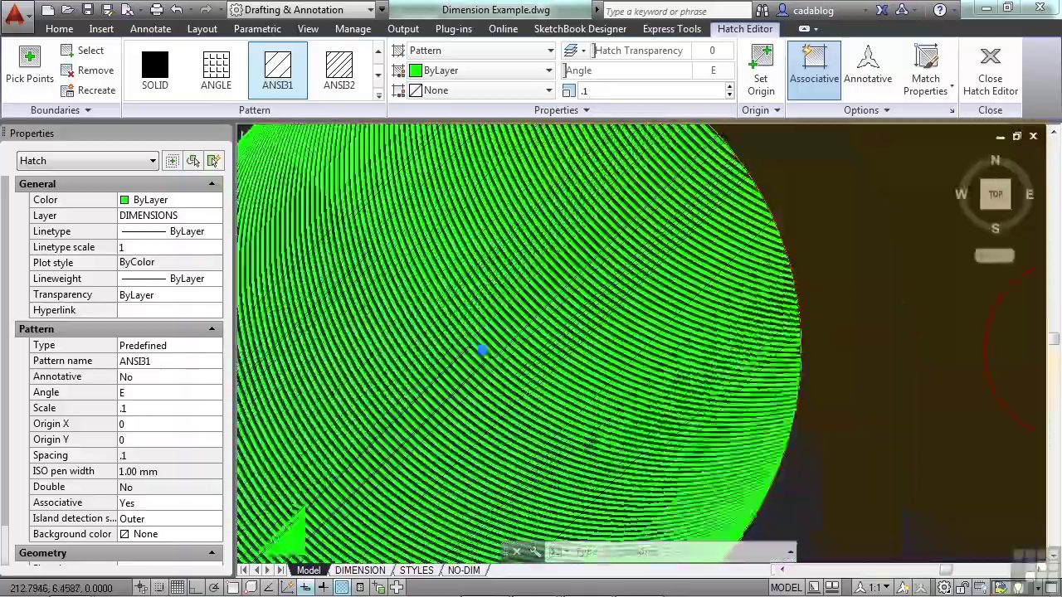
scroll(569, 304, "down", 3)
- Set the hatch pattern scale back to 100
left_click(611, 90)
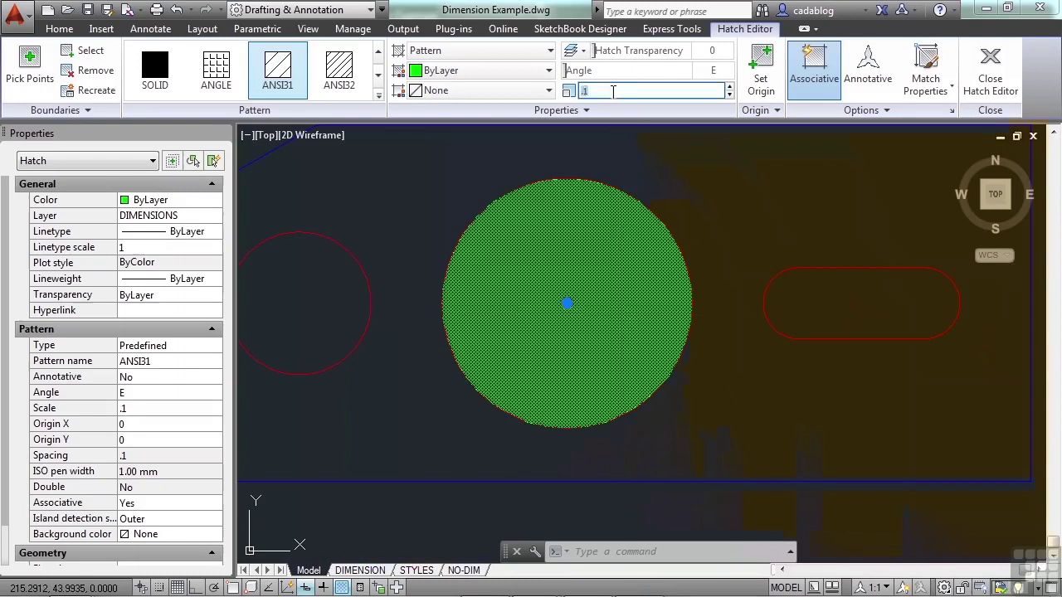
type("100")
key("Return")
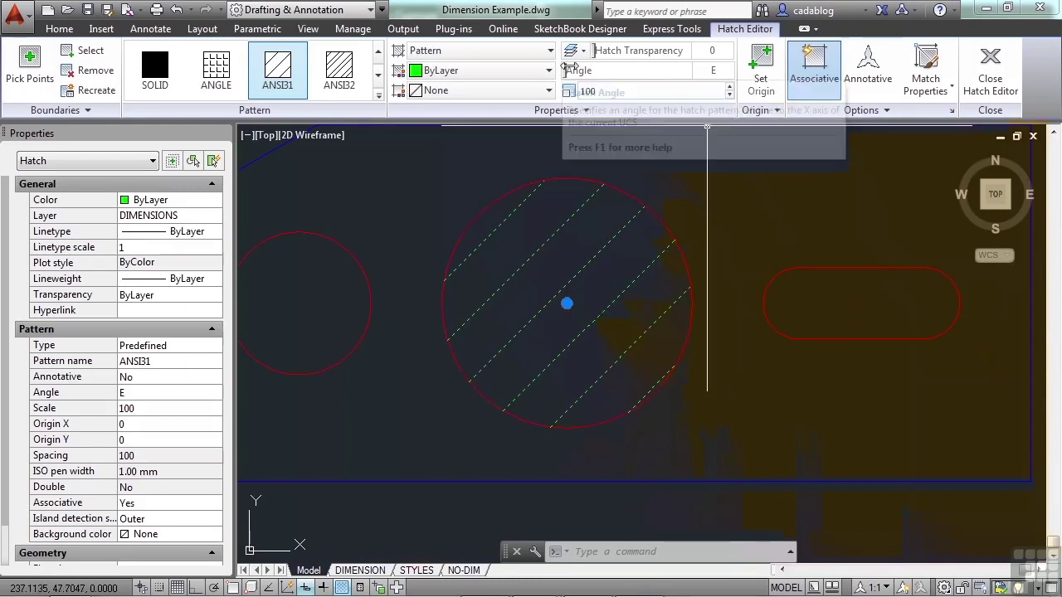
- Try a 45° hatch angle, return it to 0, and adjust the transparency slider
left_click_drag(566, 68, 649, 72)
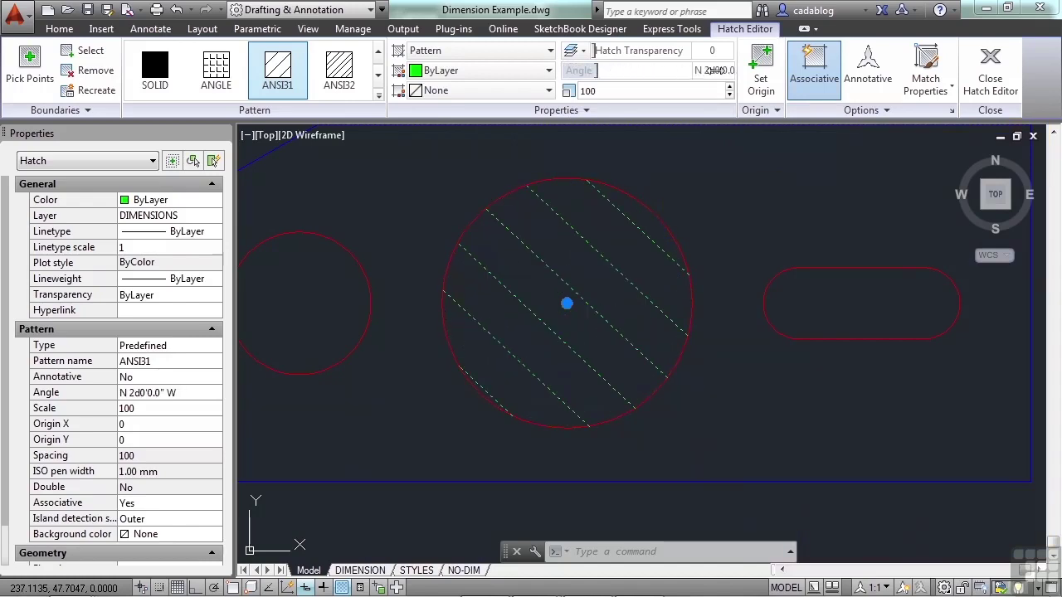
key("Return")
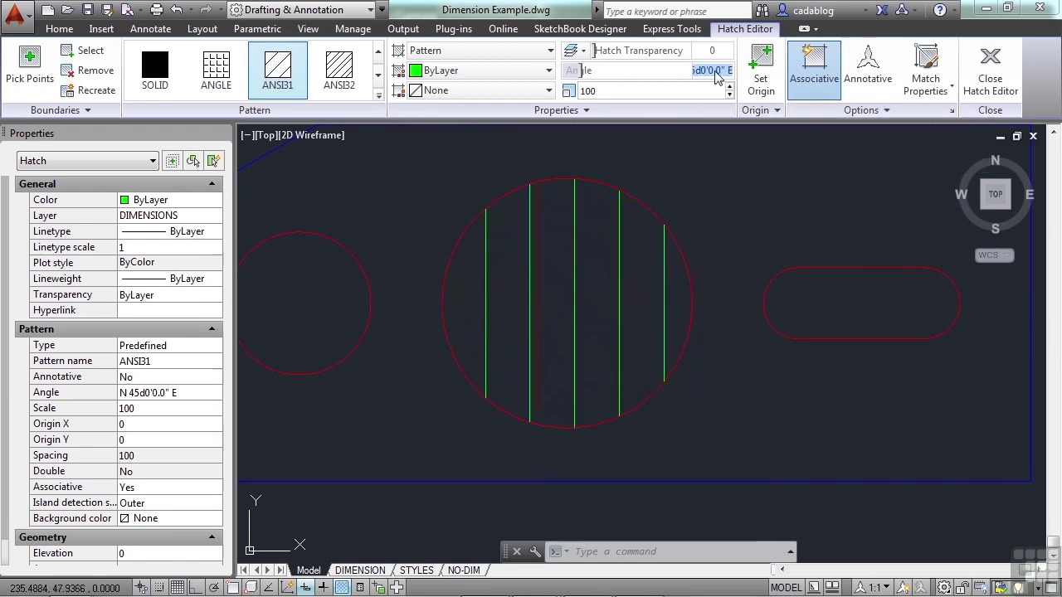
key("Return")
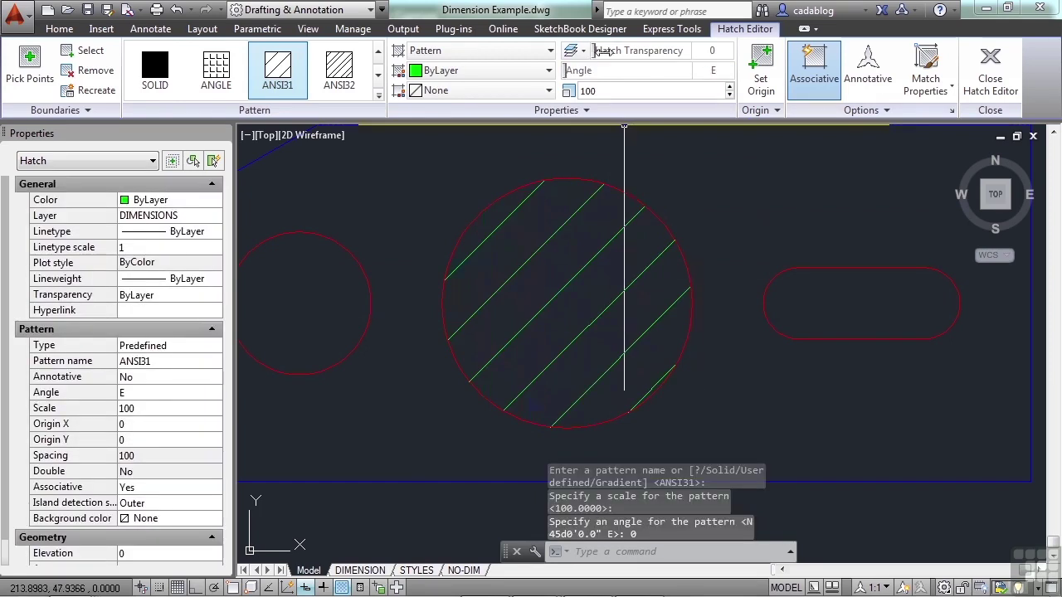
mouse_move(598, 51)
left_mouse_down()
mouse_move(720, 66)
mouse_move(633, 55)
left_mouse_up()
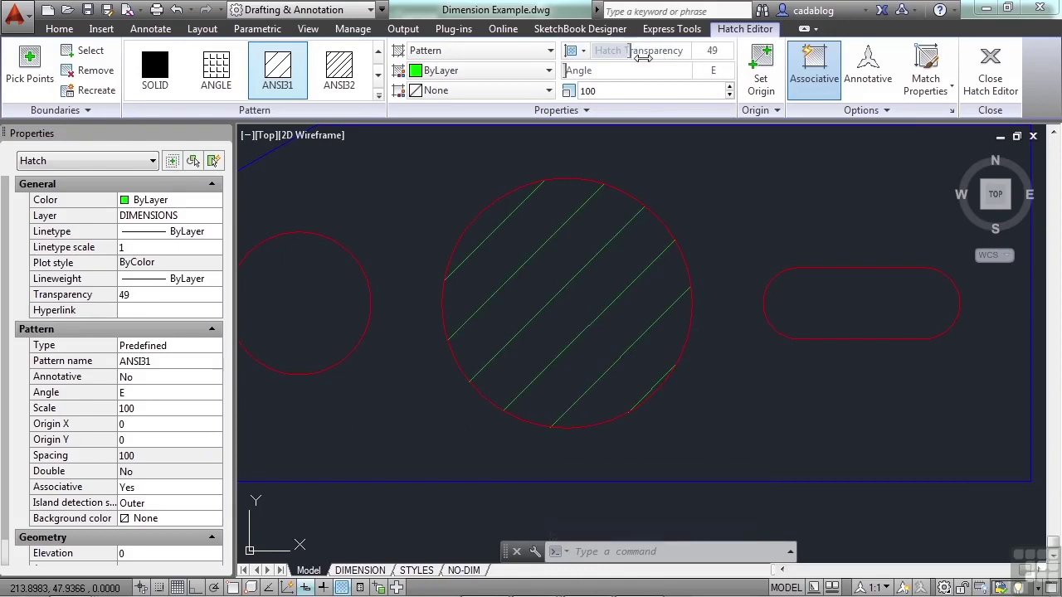
- Give the hatch a Cyan background and White line colour, then close the Hatch Editor
left_click(548, 91)
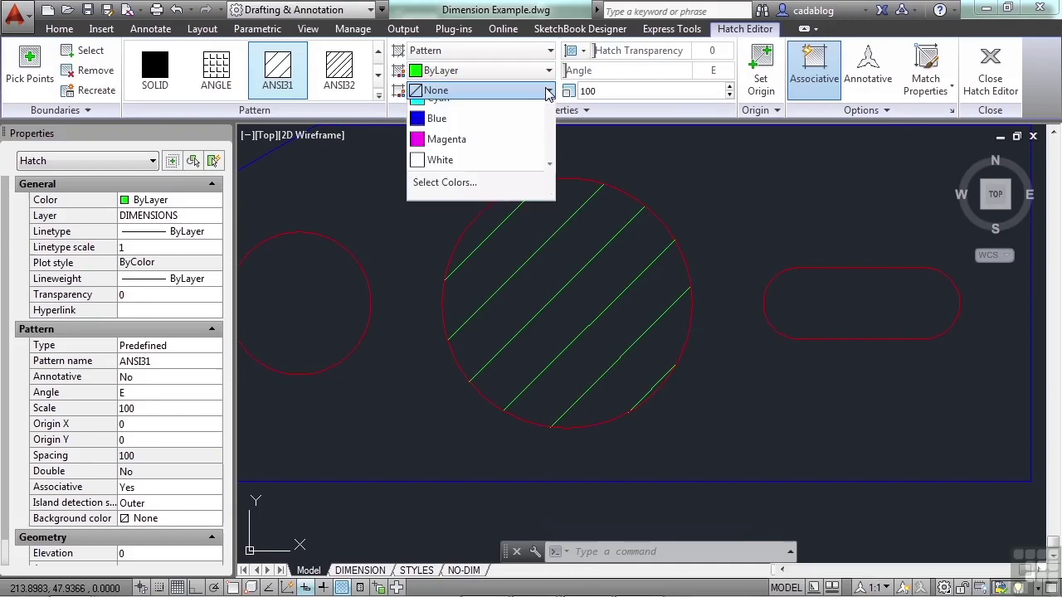
left_click(447, 197)
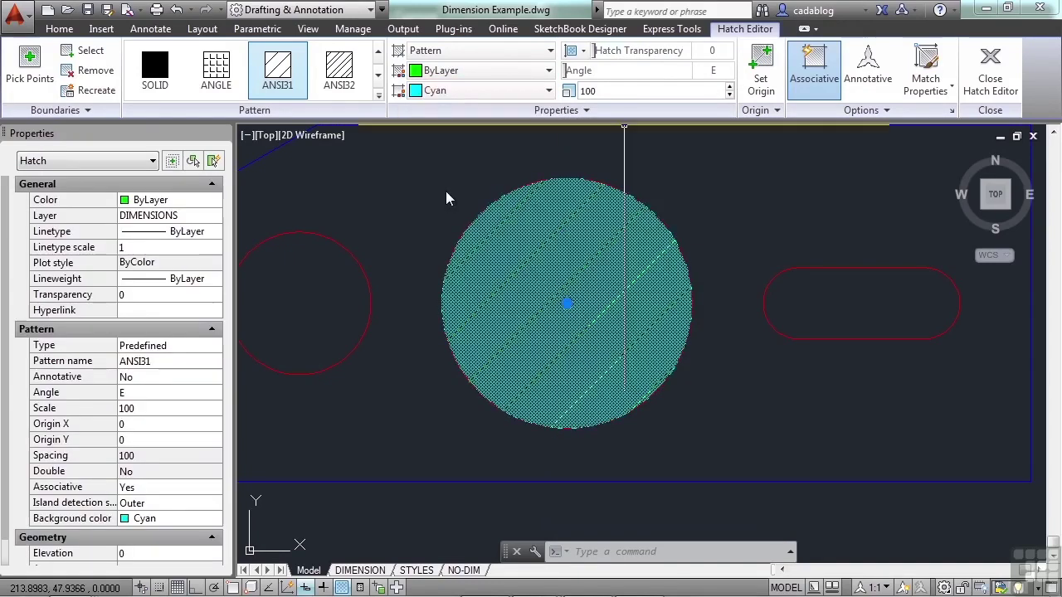
left_click(548, 71)
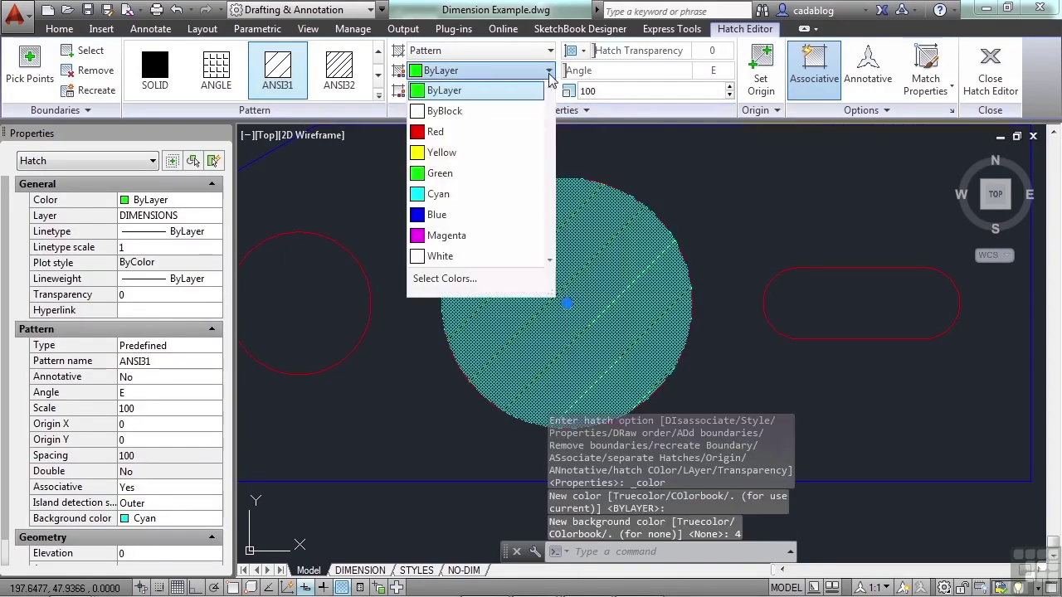
left_click(457, 258)
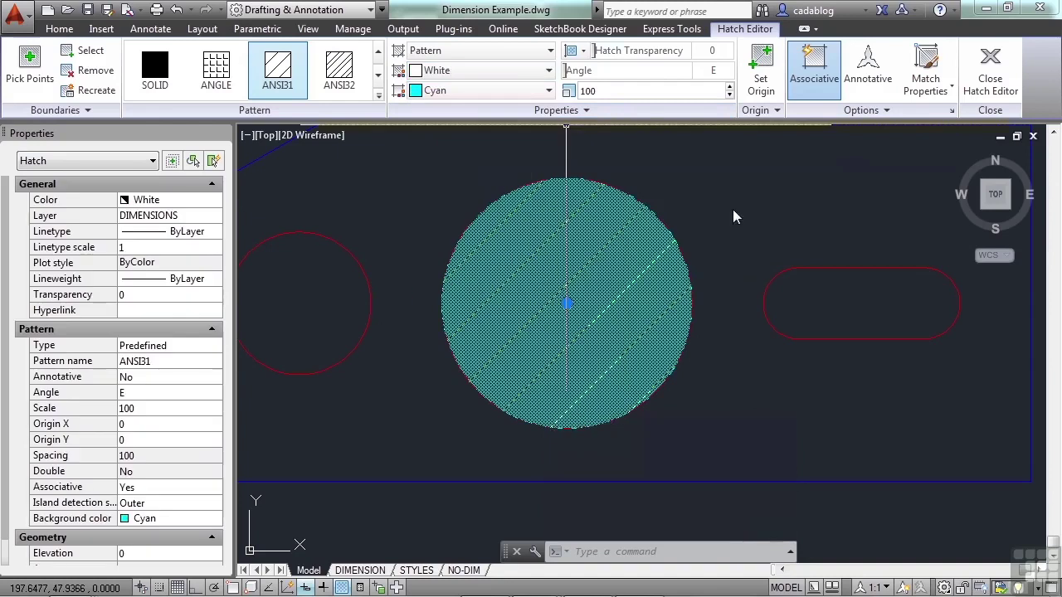
left_click(991, 84)
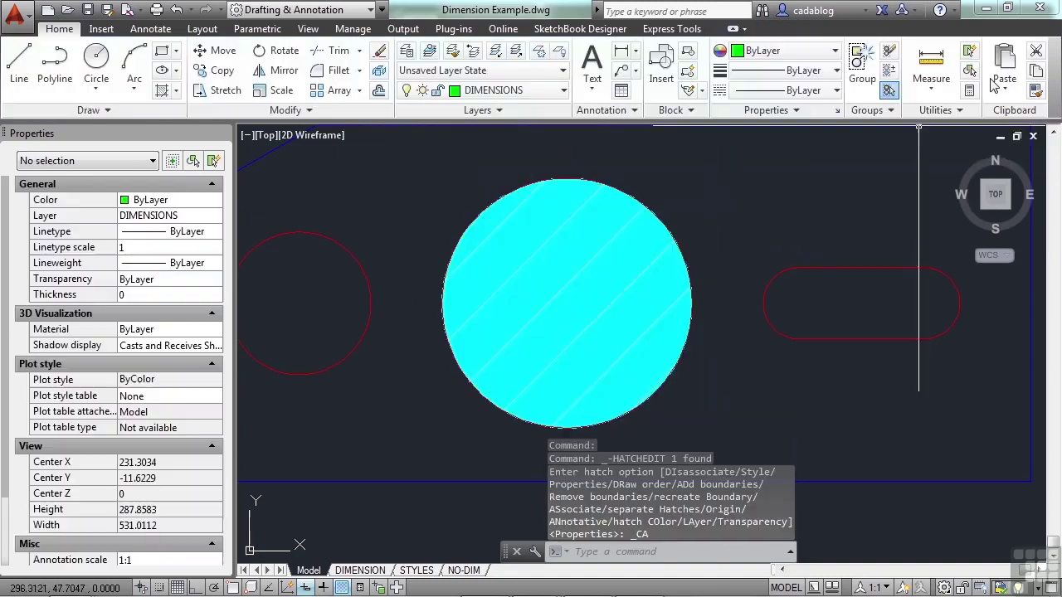
- Set the circle hatch transparency to 63, close the editor, and reselect the hatch
scroll(624, 286, "up", 5)
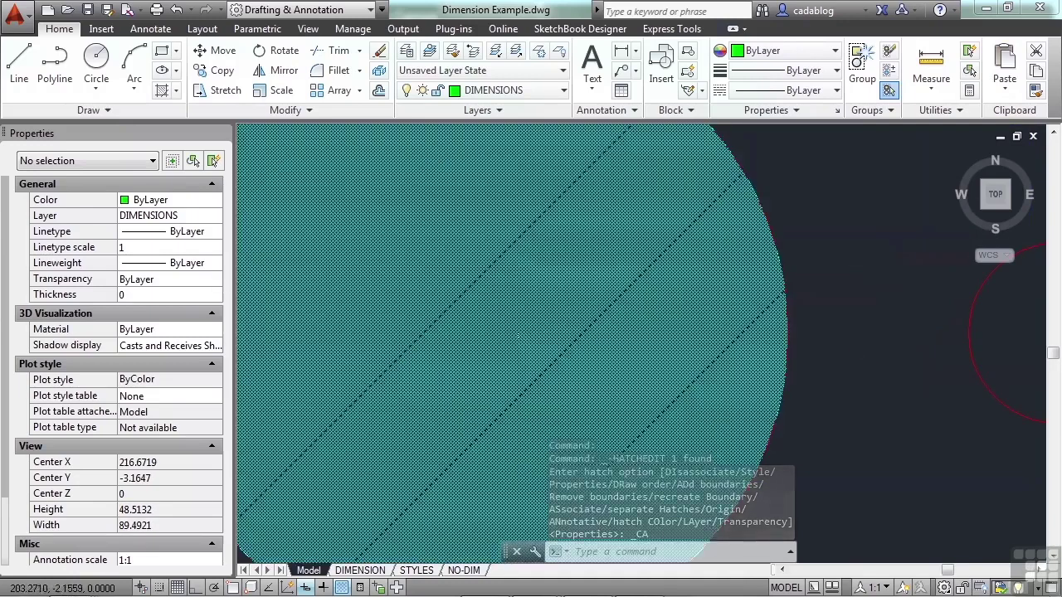
scroll(465, 289, "down", 1)
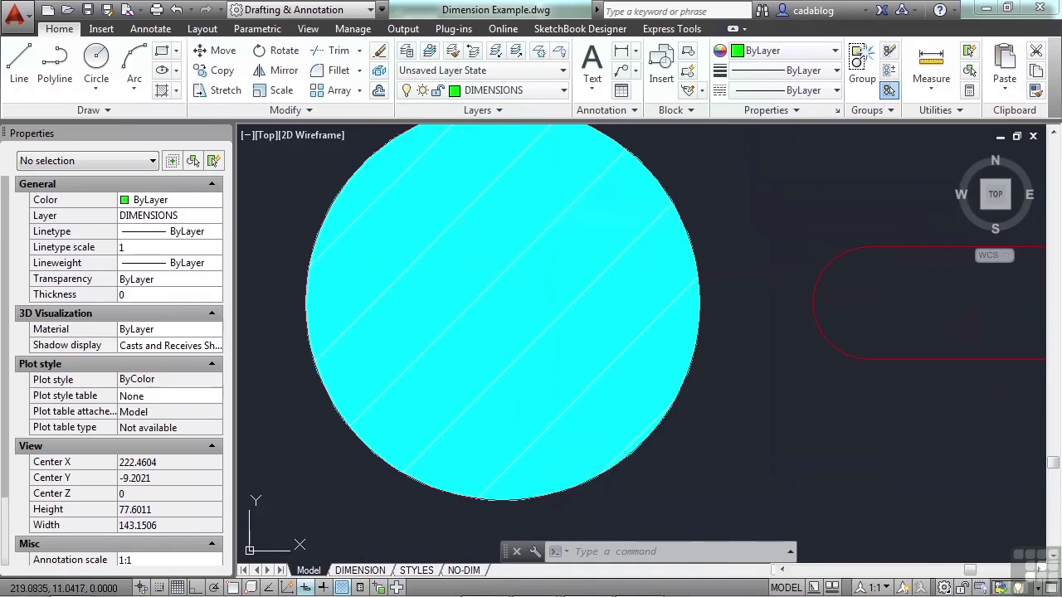
left_click(540, 296)
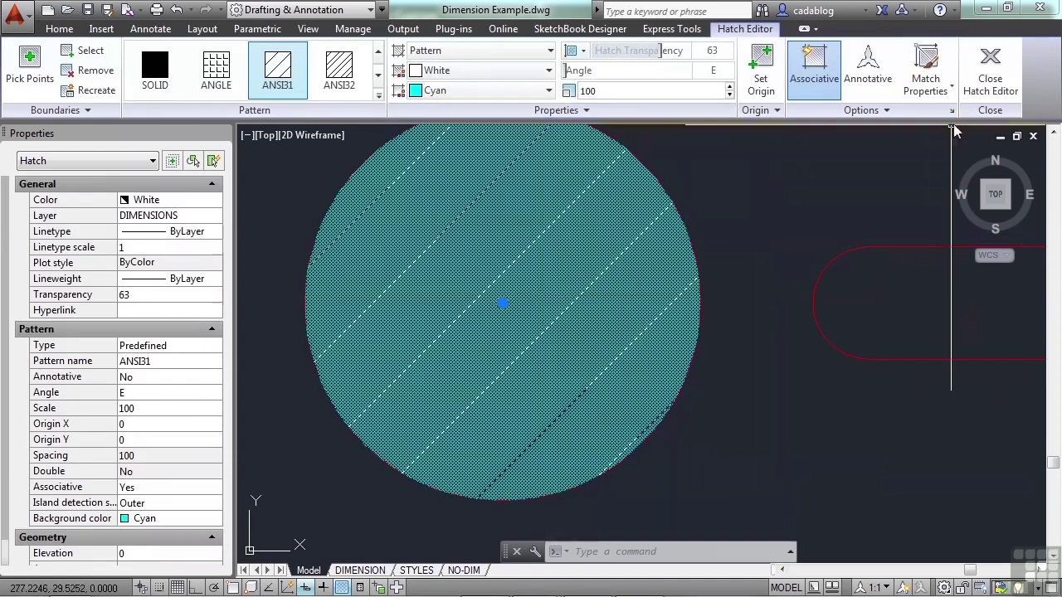
left_click(990, 74)
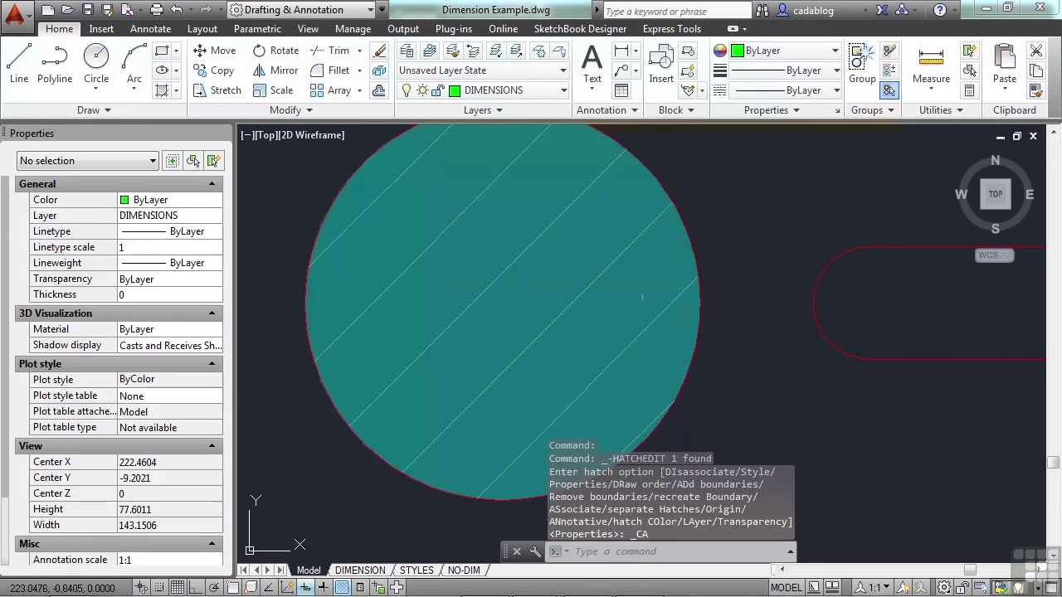
scroll(638, 299, "down", 4)
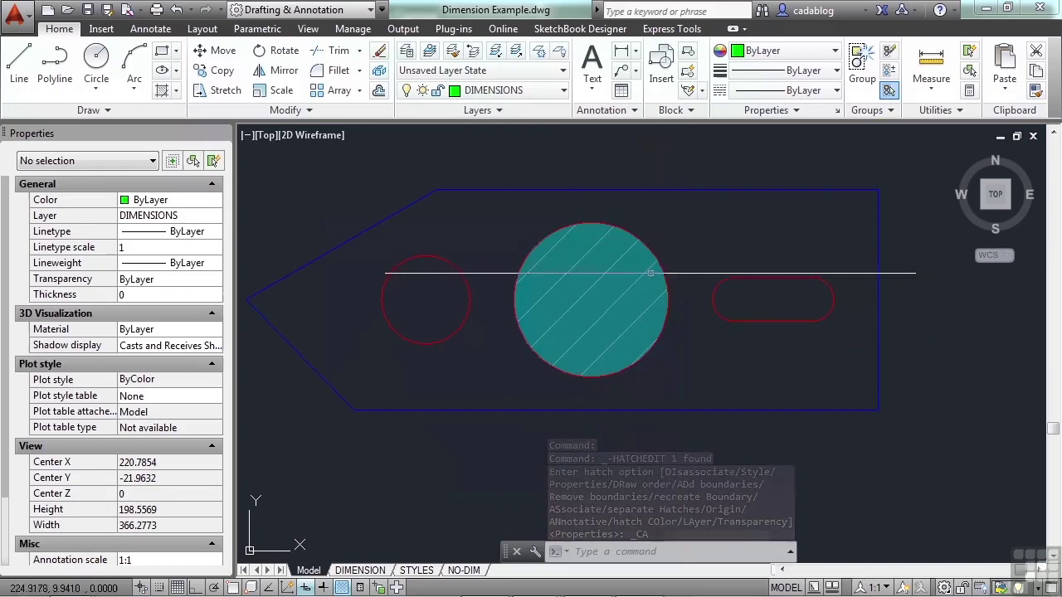
left_click(609, 268)
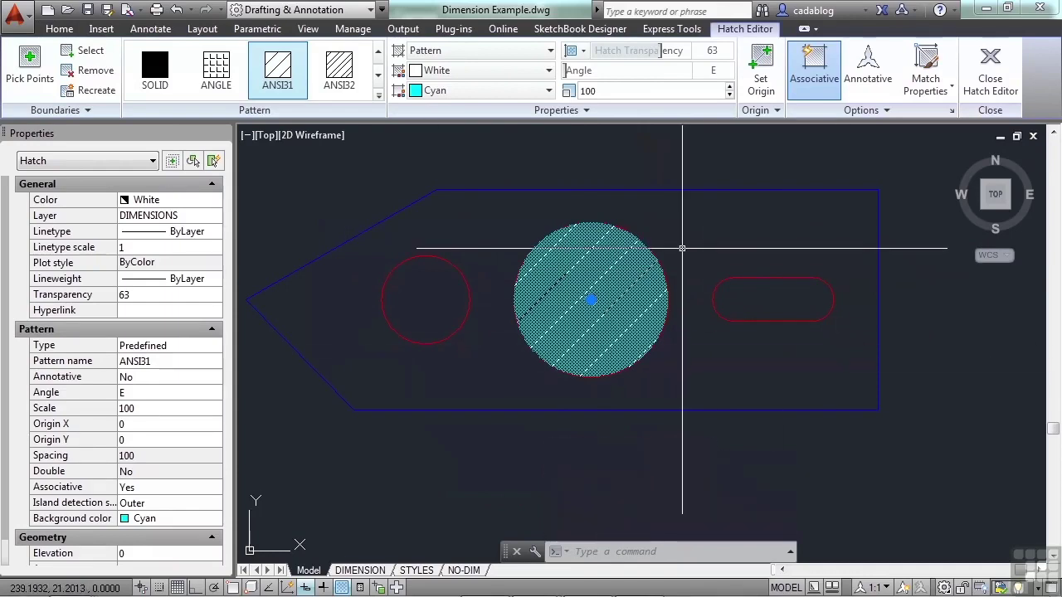
- Erase the circle hatch and start a new HATCH inside the bracket body around the holes
key("Delete")
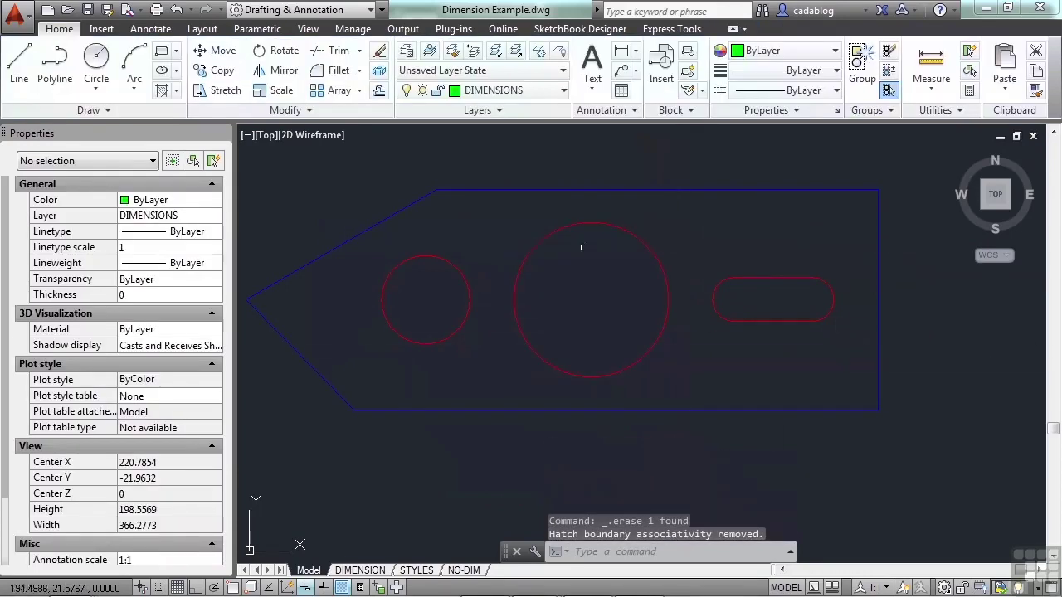
type("HATc")
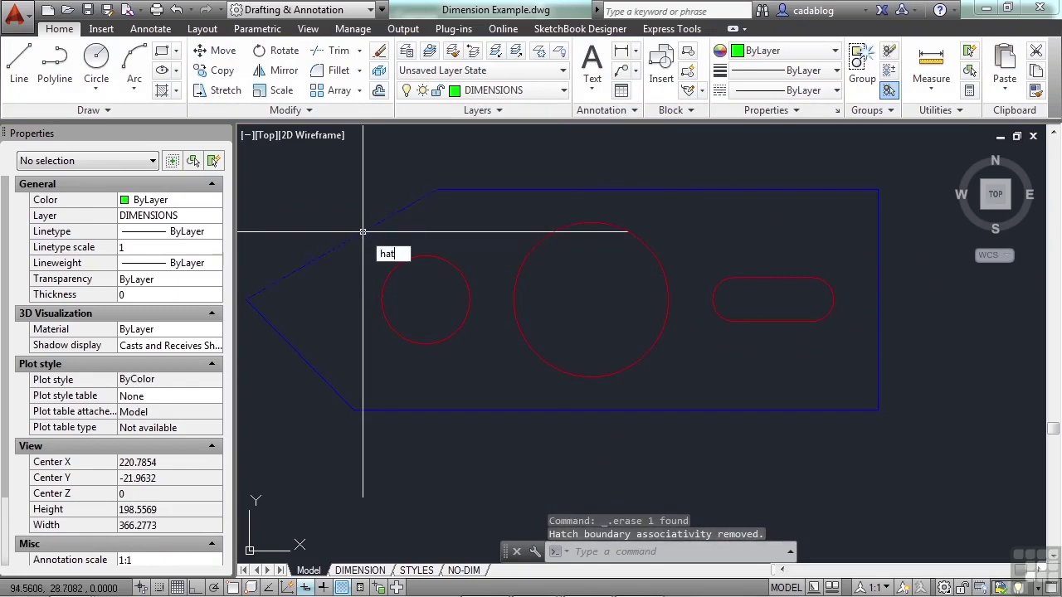
key("Return")
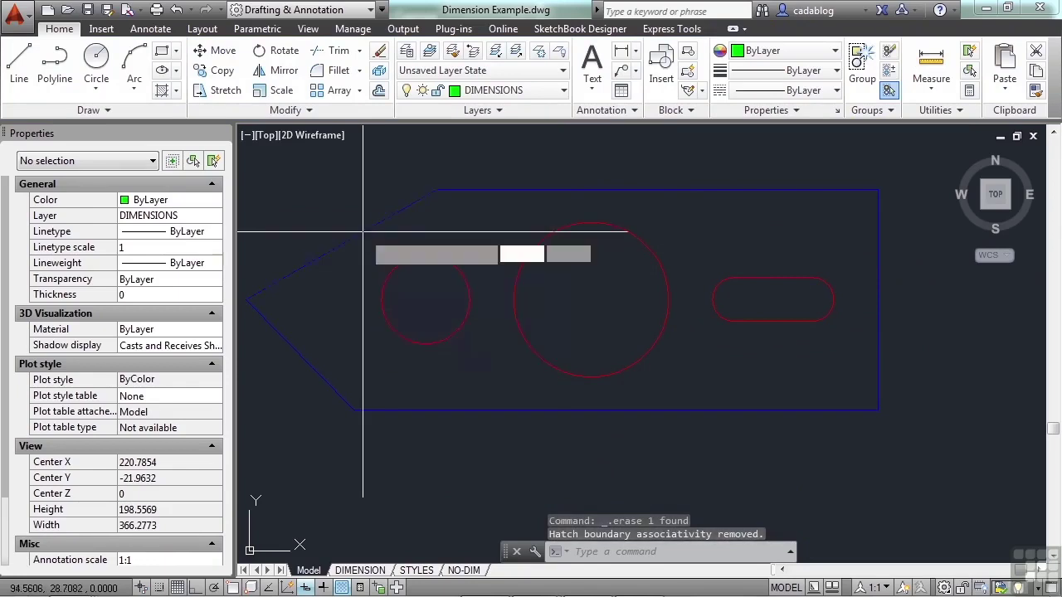
left_click(483, 226)
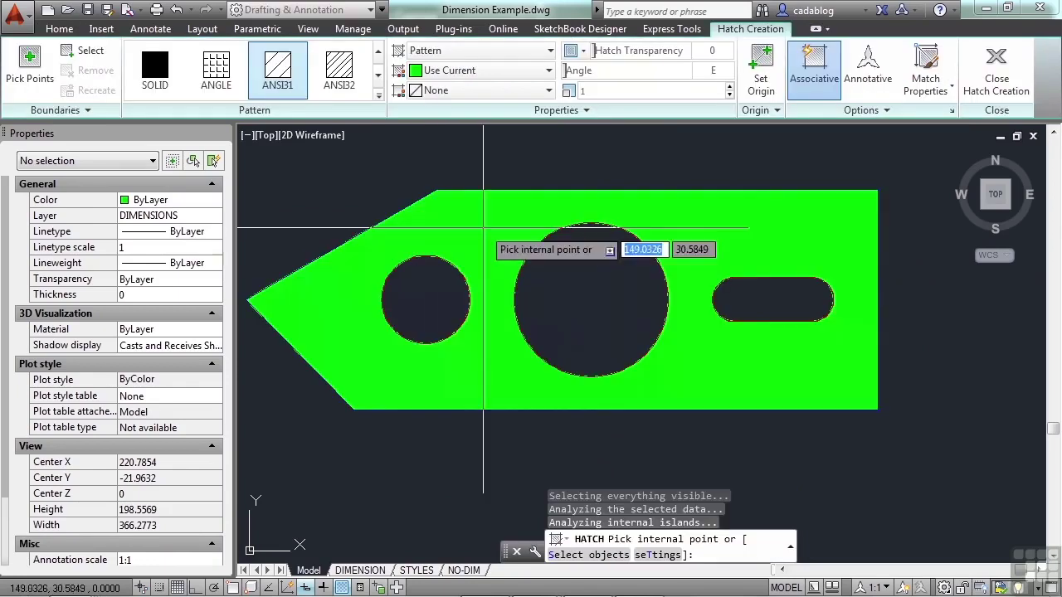
- Try ANSI34 at scale 50, then the AR-B816C brick pattern on the bracket hatch
left_click(378, 96)
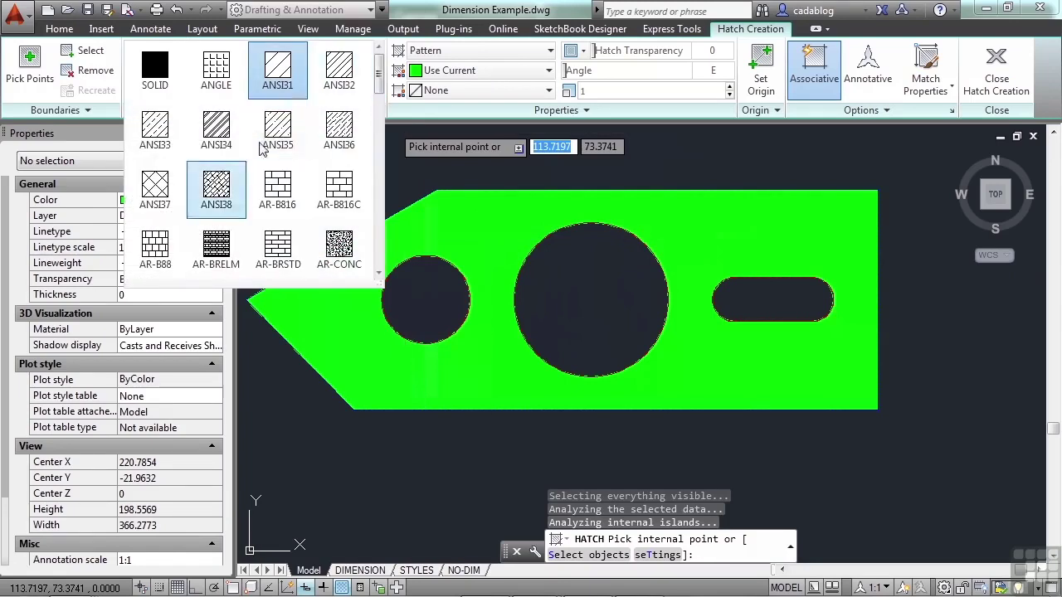
left_click(217, 132)
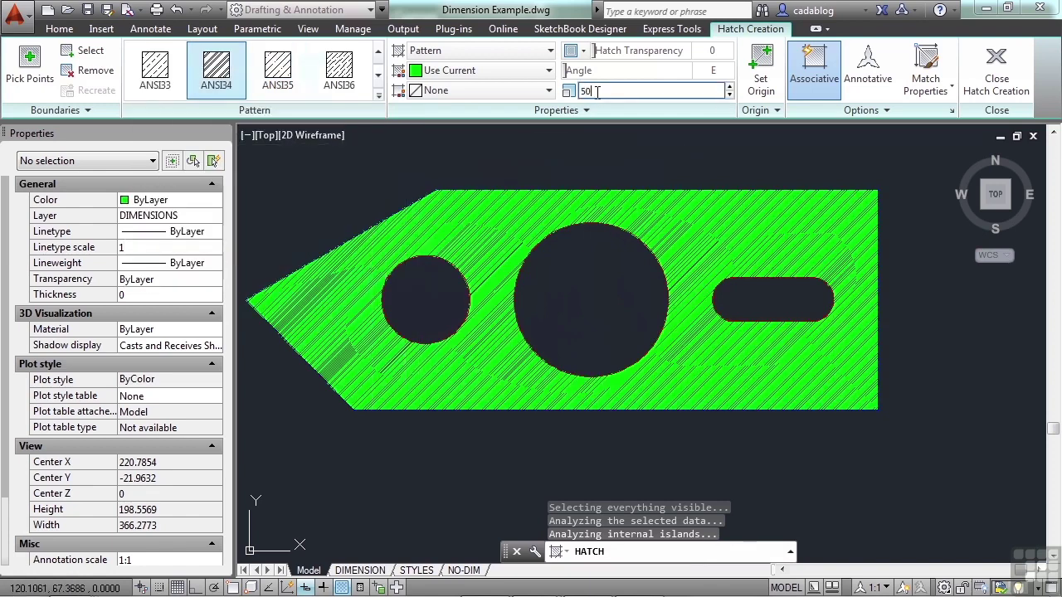
key("Return")
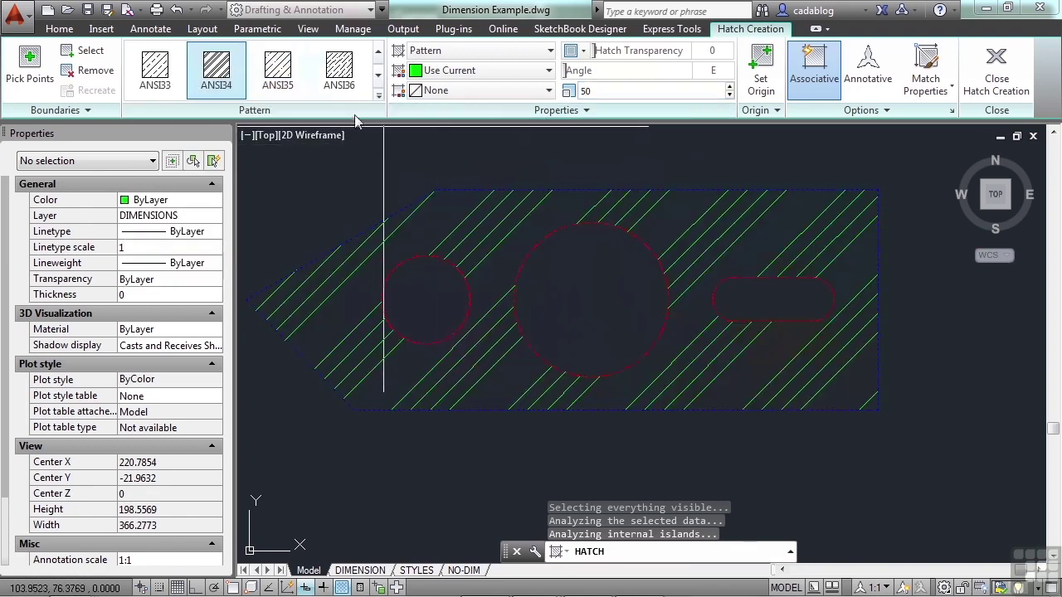
left_click(378, 97)
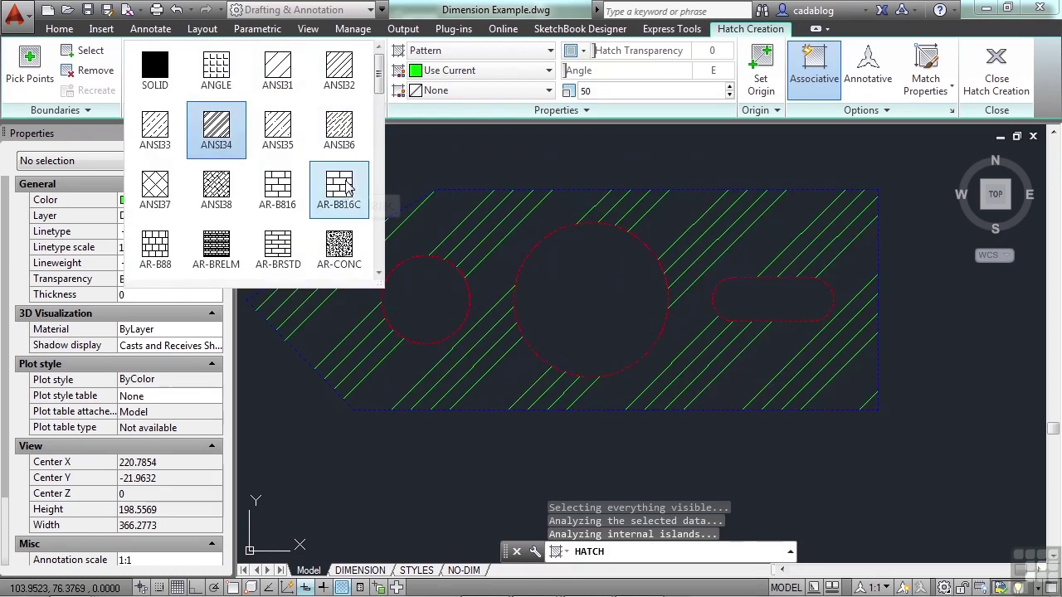
left_click(346, 186)
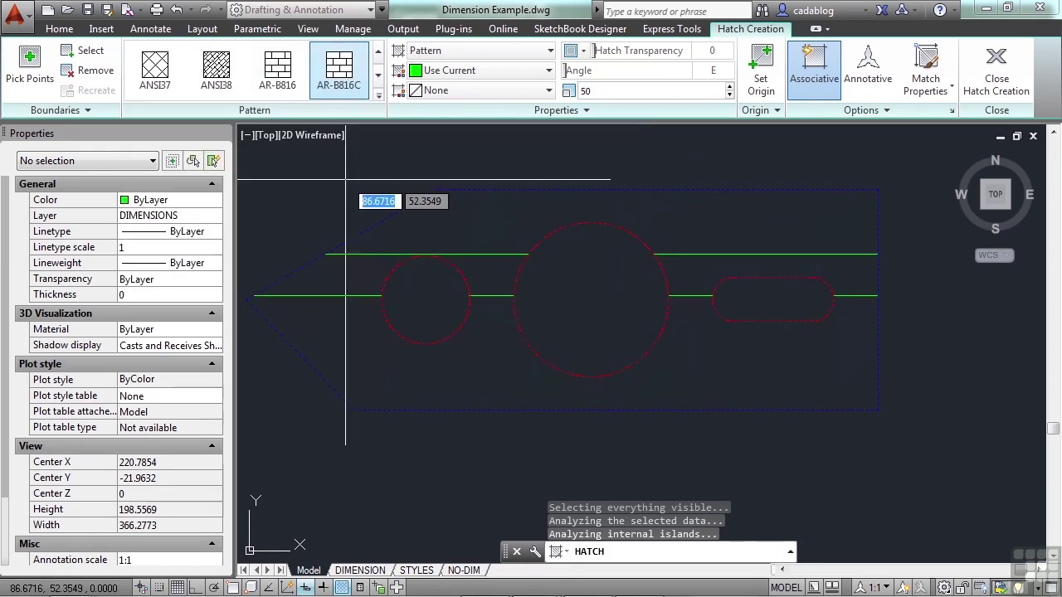
- Switch to the AR-HBONE herringbone pattern and scroll the gallery toward the gradients
left_click(378, 97)
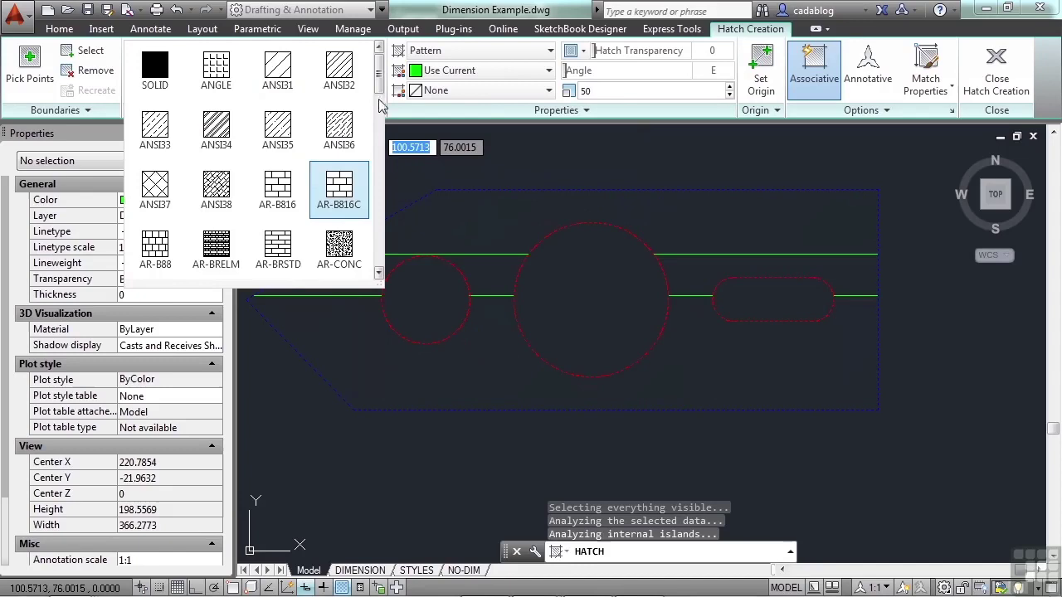
scroll(154, 124, "down", 3)
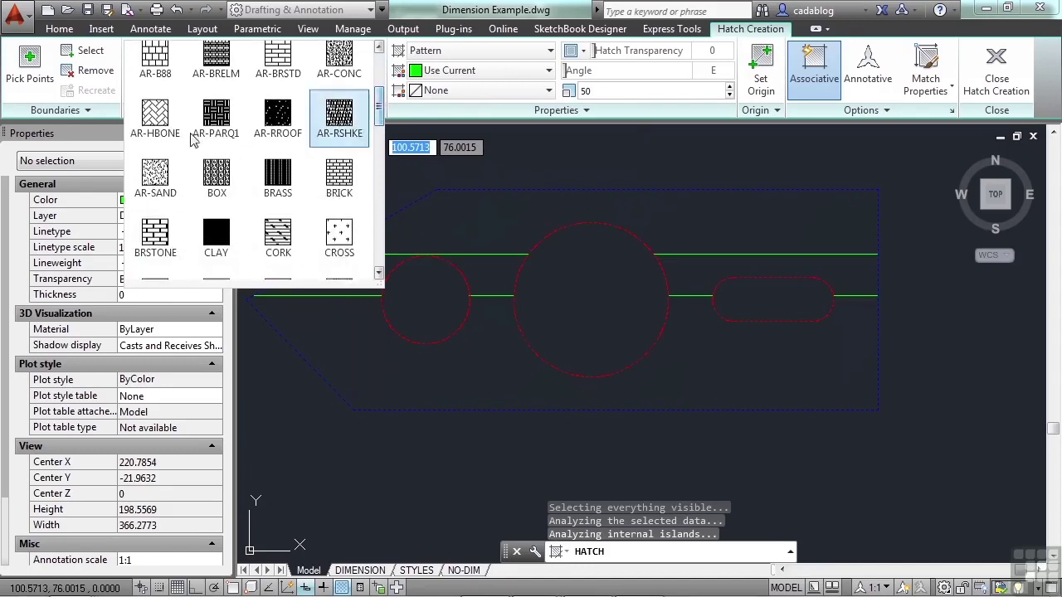
left_click(154, 124)
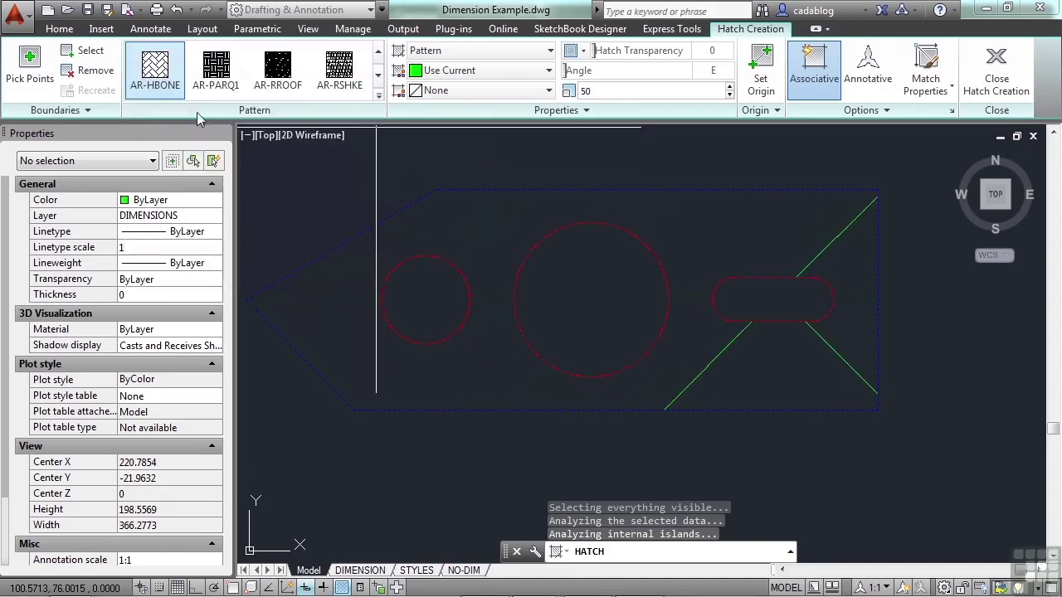
left_click(379, 98)
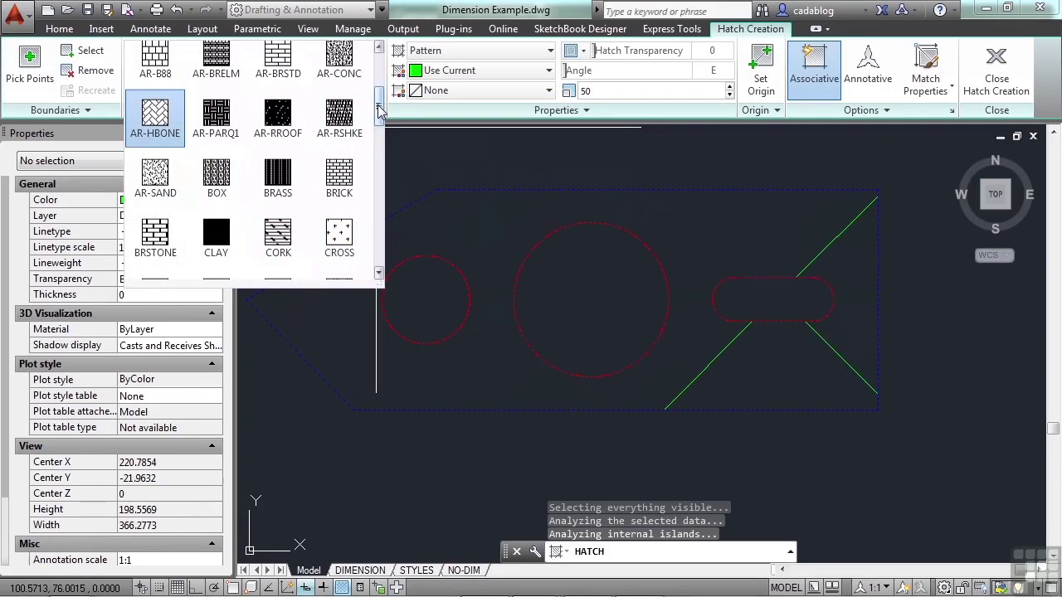
mouse_move(379, 112)
left_mouse_down()
mouse_move(380, 160)
mouse_move(363, 165)
left_mouse_up()
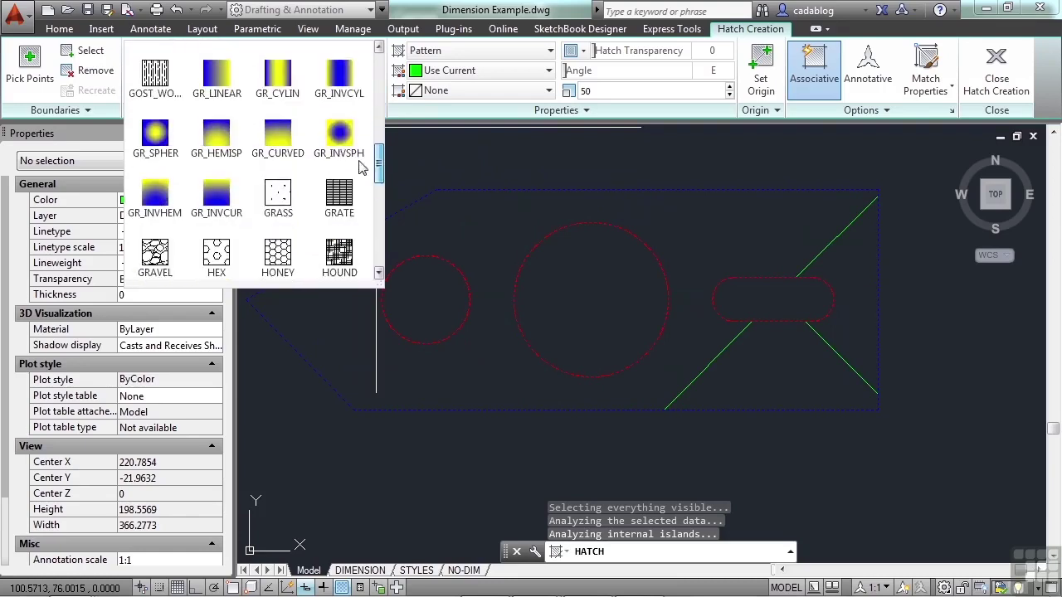
- Preview the GR_CURVED, GRAVEL and SOLID fills, then settle on the ANSI32 diagonal pattern
left_click(278, 137)
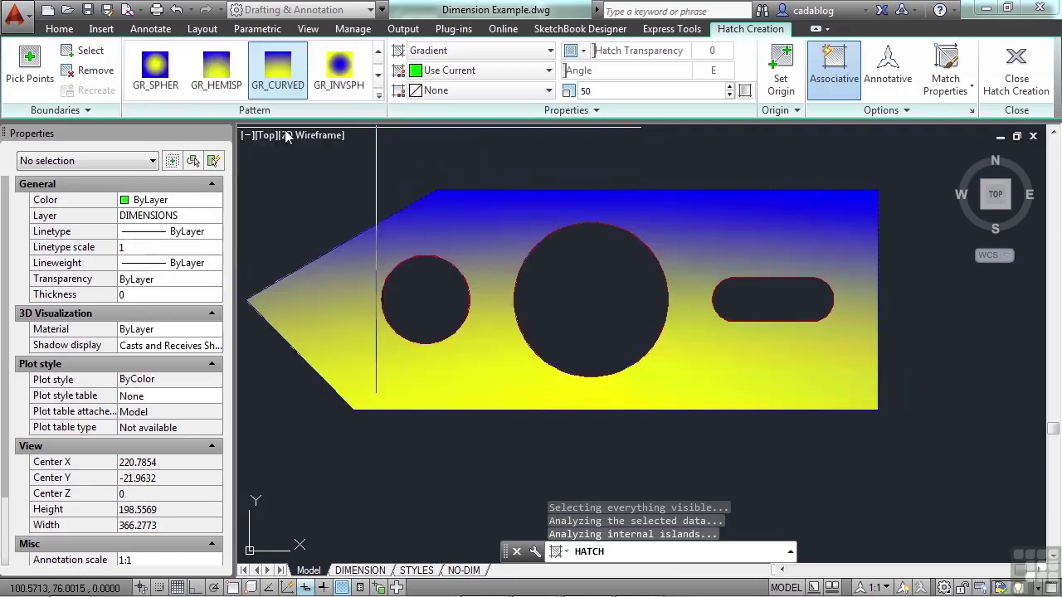
left_click(377, 97)
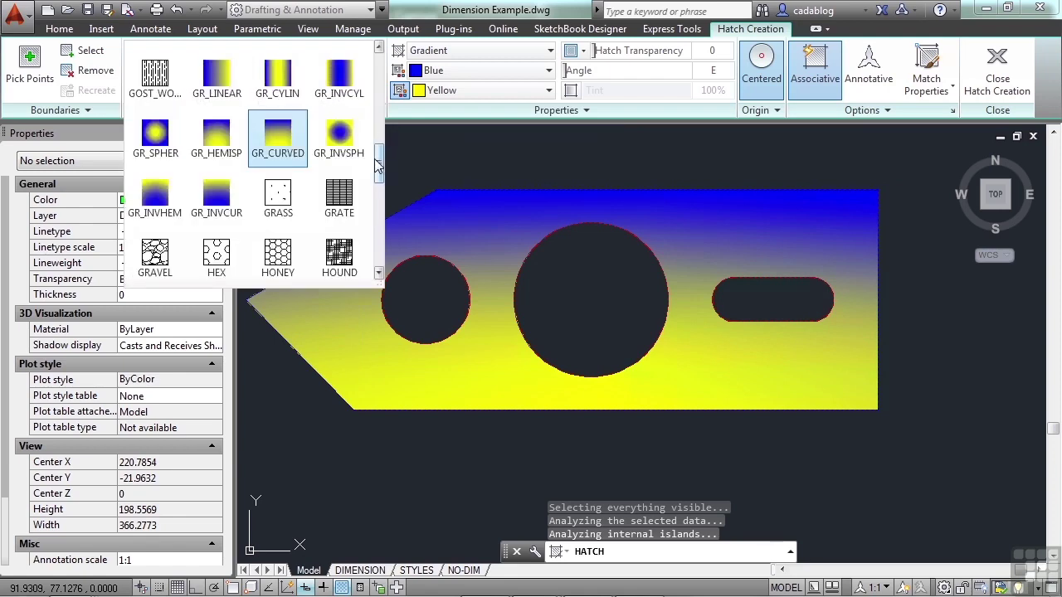
left_click(156, 266)
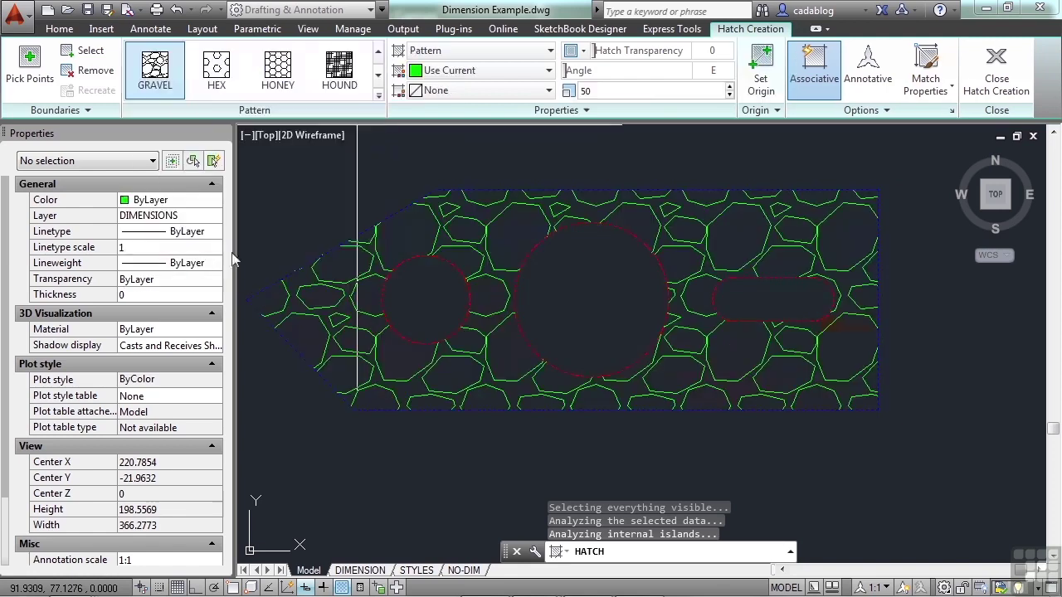
left_click(377, 97)
mouse_move(381, 141)
left_mouse_down()
mouse_move(381, 249)
mouse_move(379, 52)
left_mouse_up()
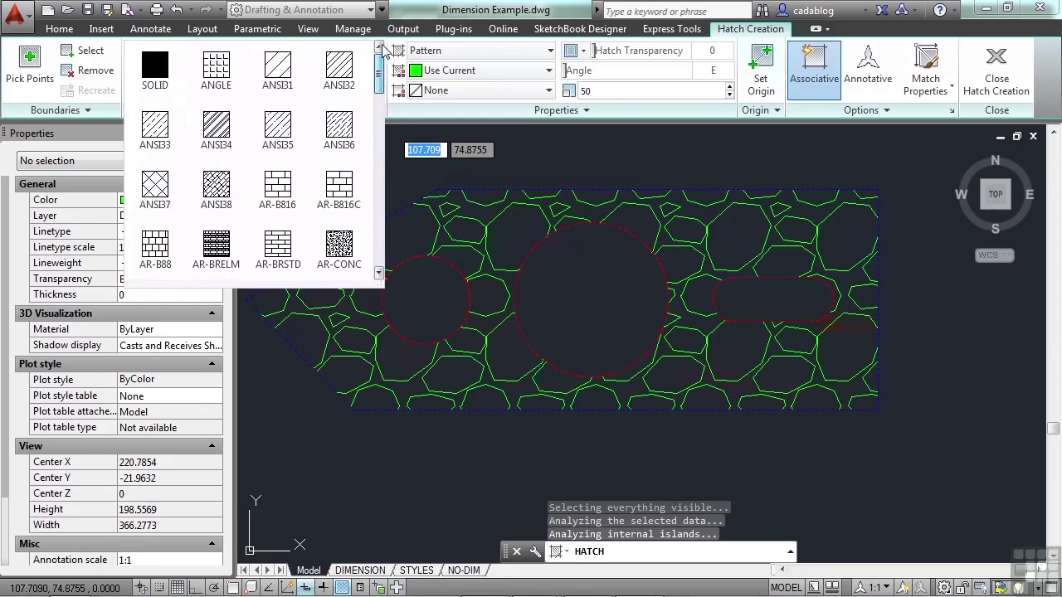
left_click(155, 73)
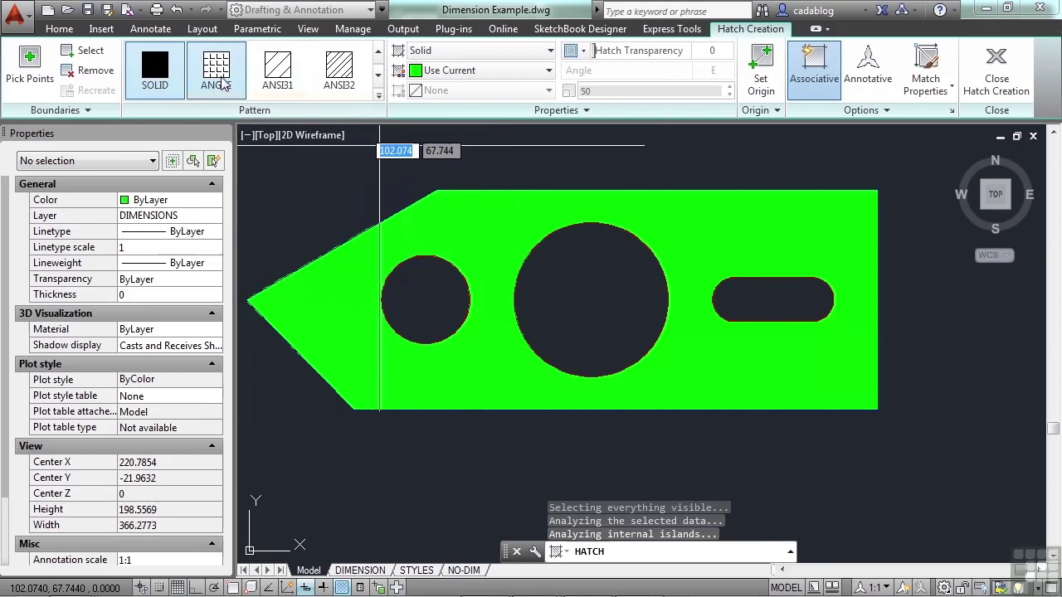
left_click(330, 78)
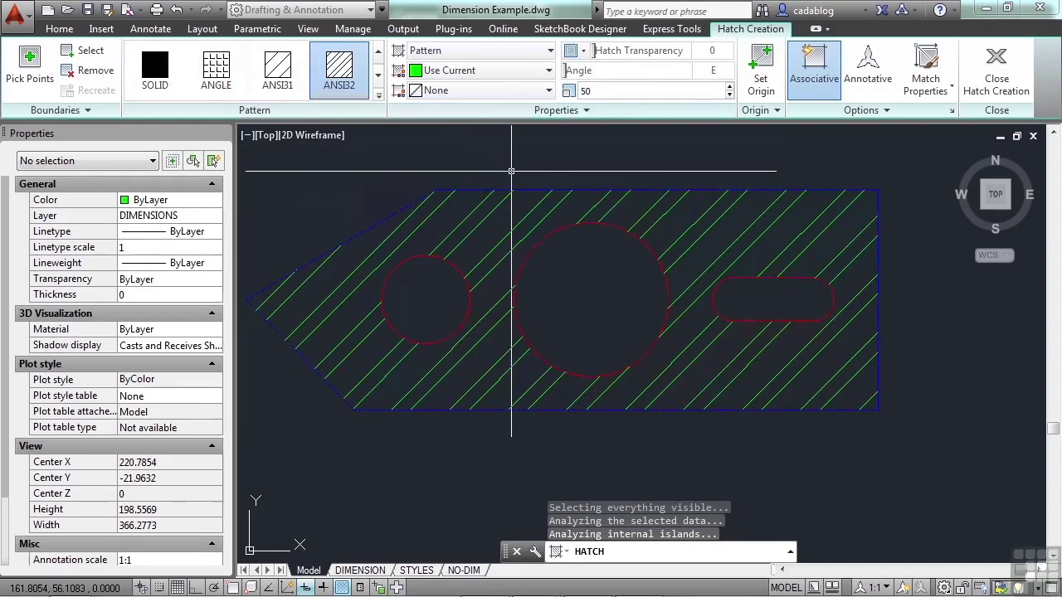
- Commit the green ANSI32 hatch, then create a separate hatch inside the large and small circles
key("Return")
key("Return")
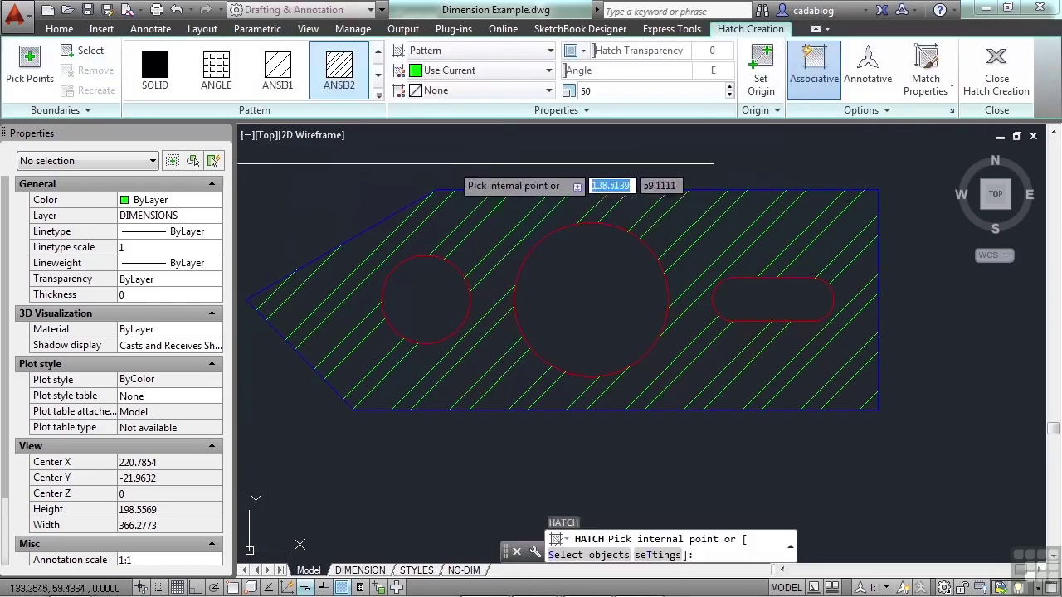
left_click(591, 290)
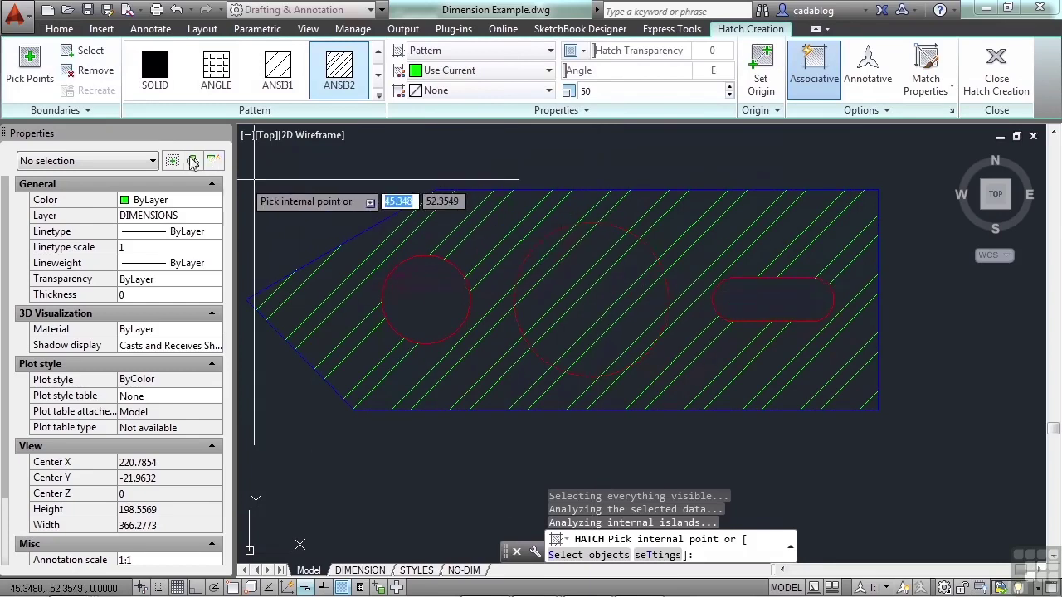
left_click(87, 50)
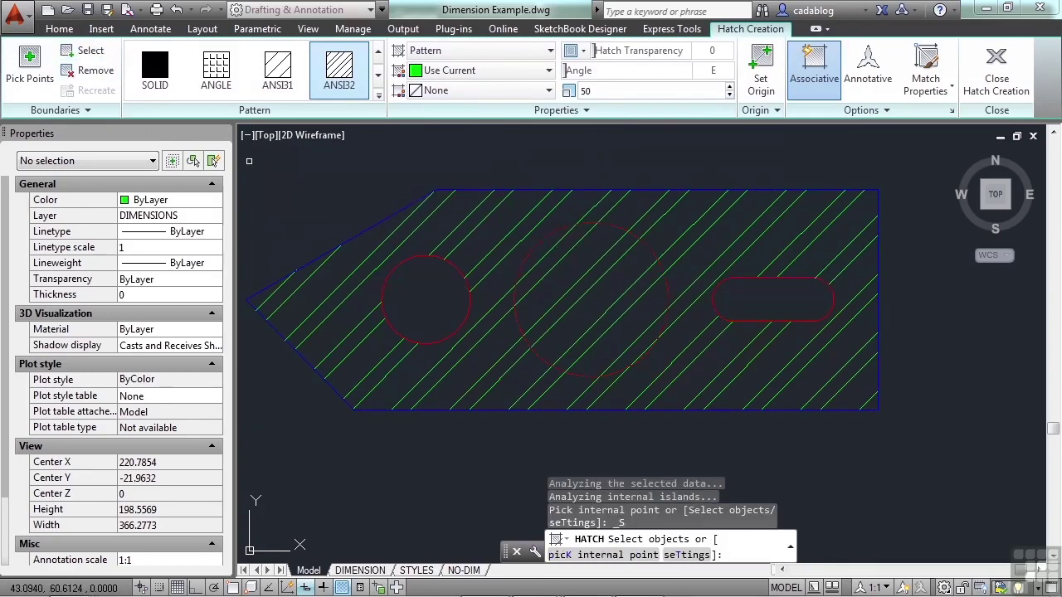
left_click(446, 260)
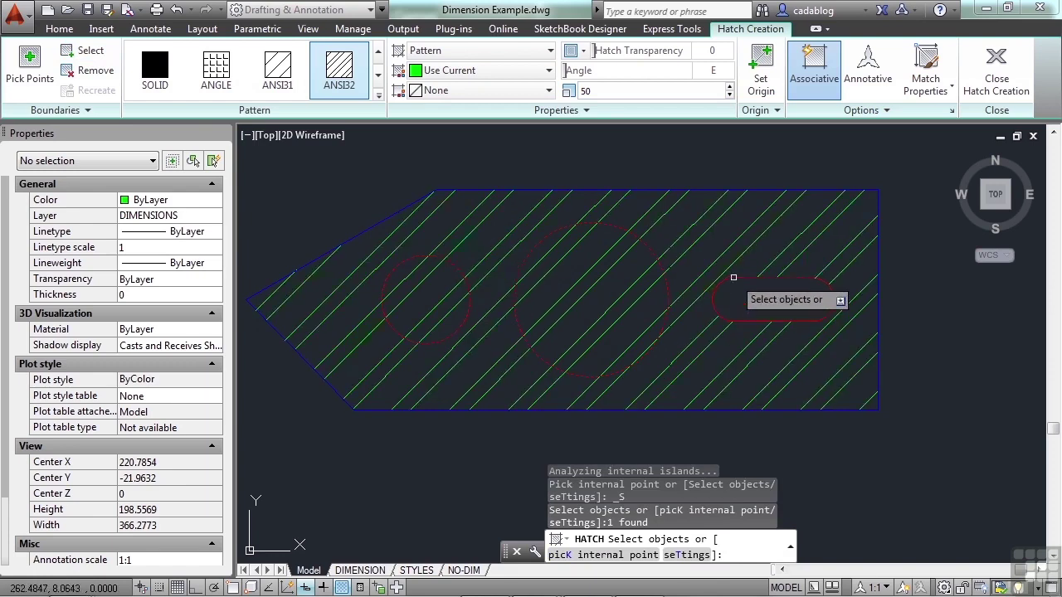
key("Return")
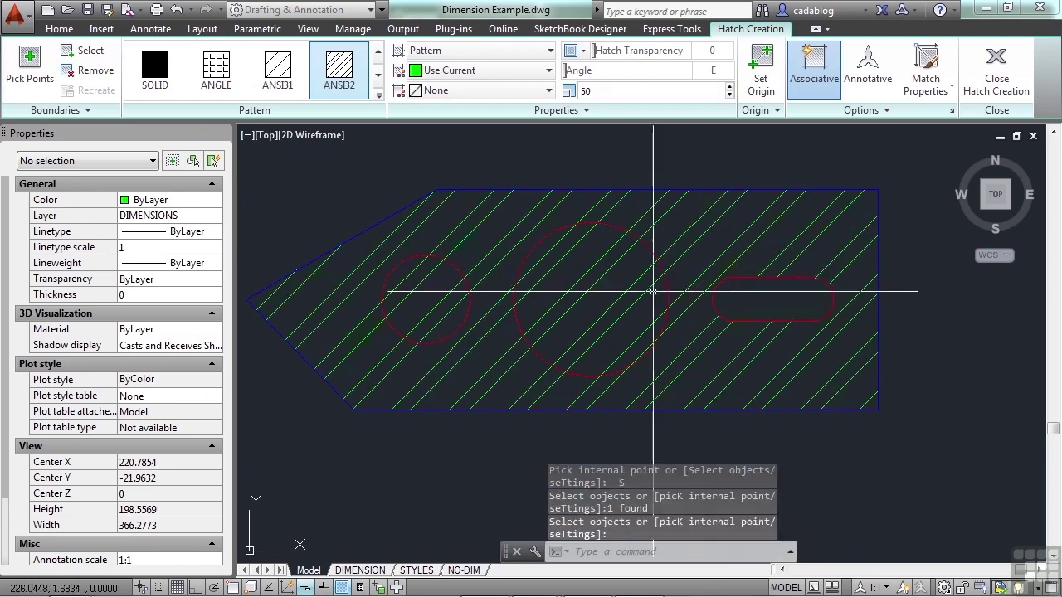
left_click(598, 282)
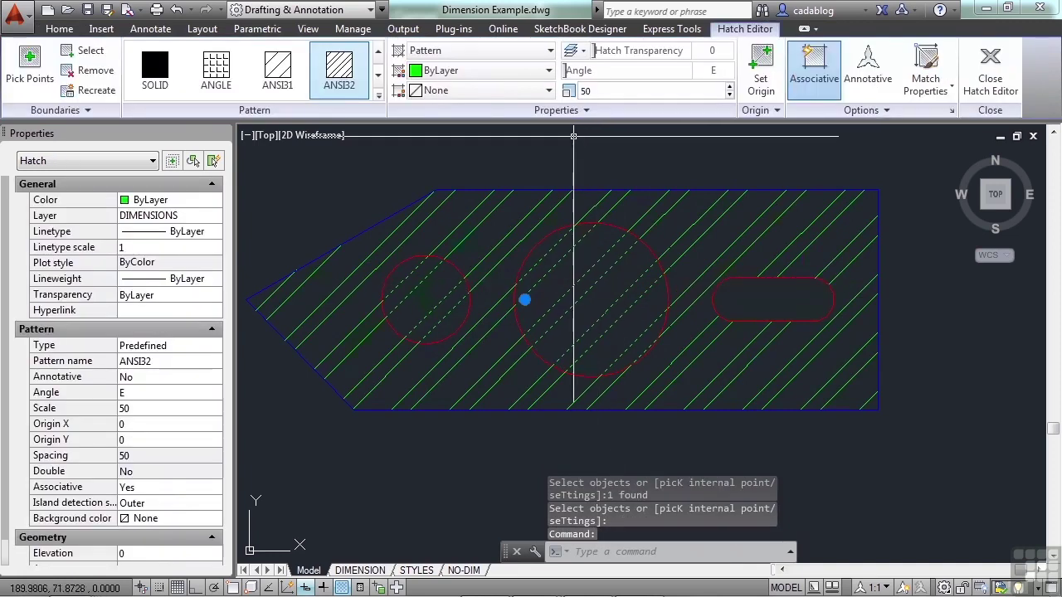
key("Escape")
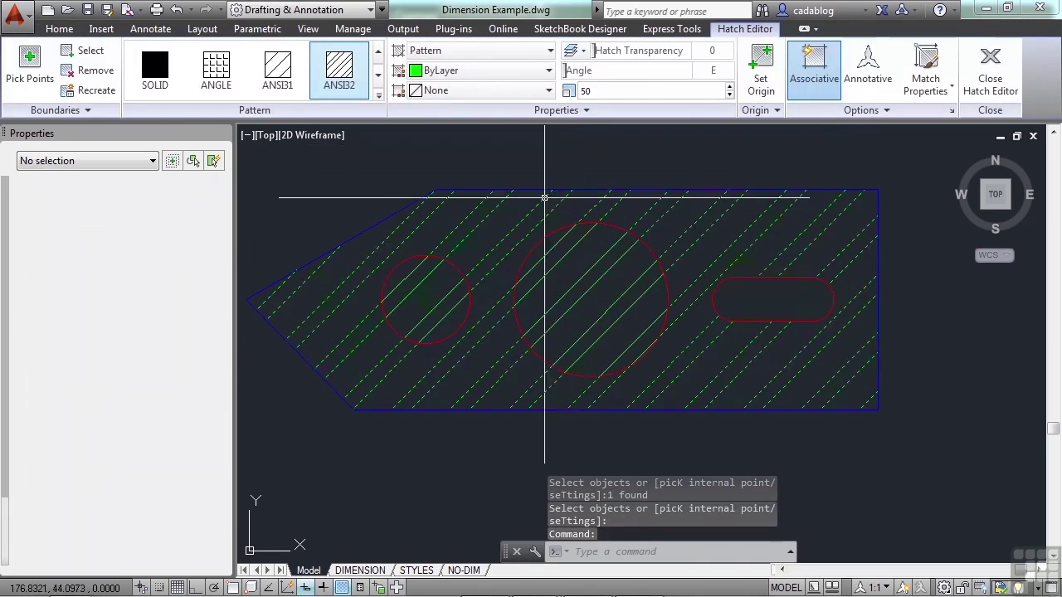
key("Escape")
- Inspect the bracket's top boundary line, then start a new HATCH command
left_click(526, 188)
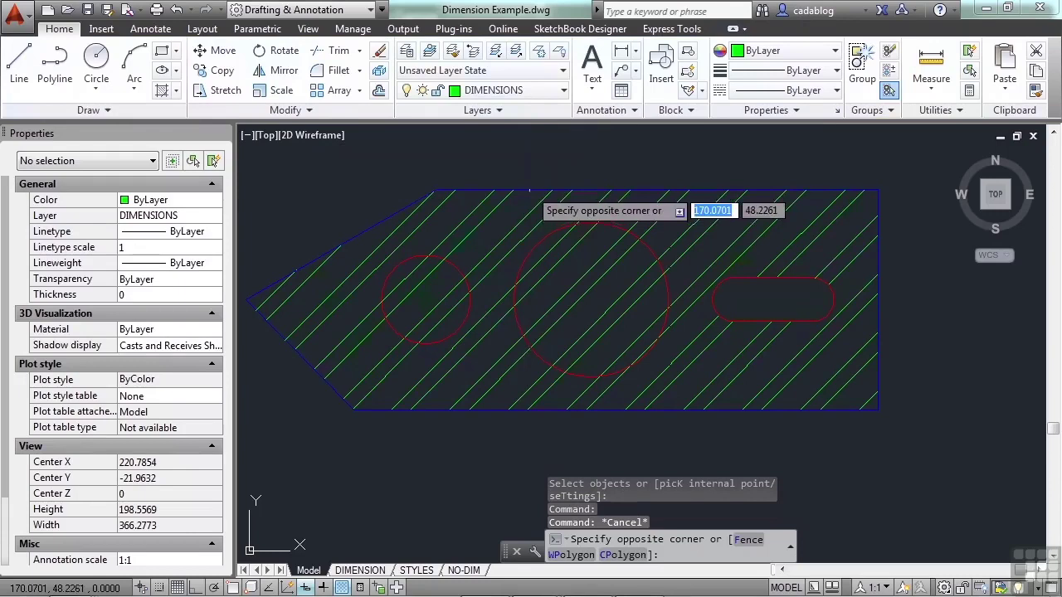
left_click(583, 201)
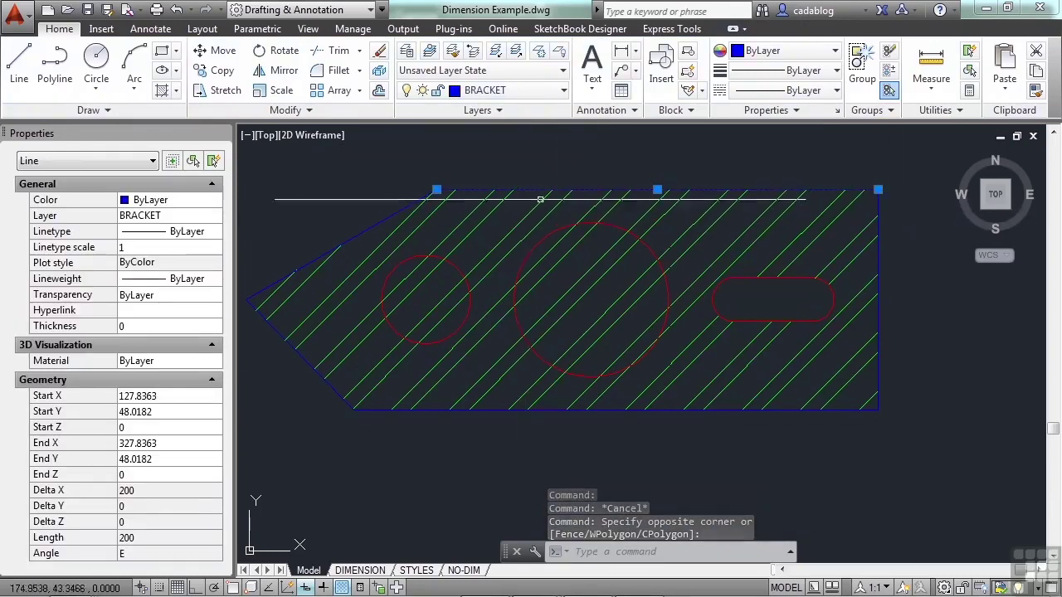
key("Escape")
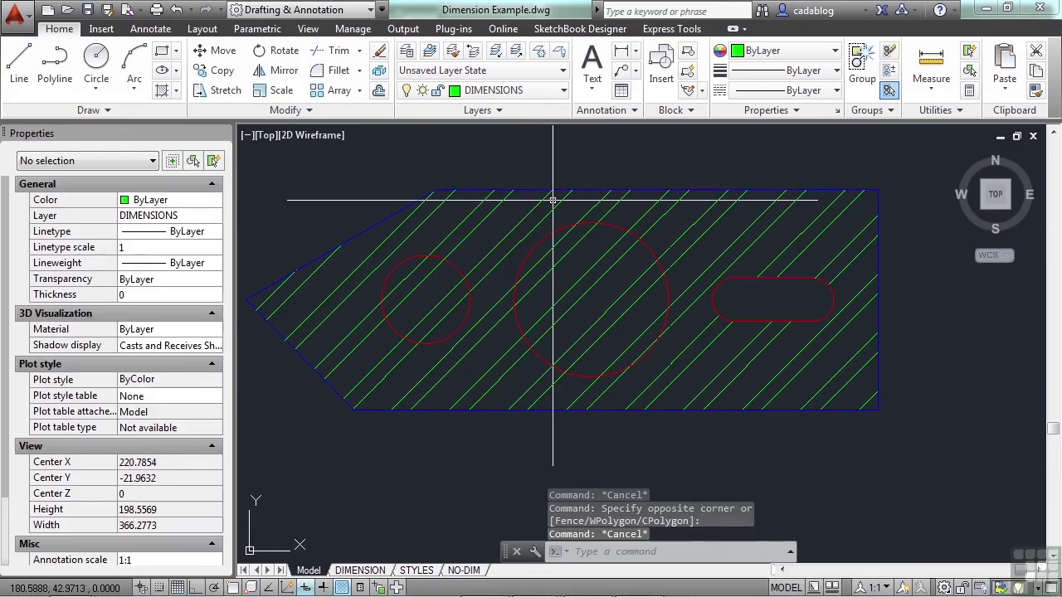
type("hhat")
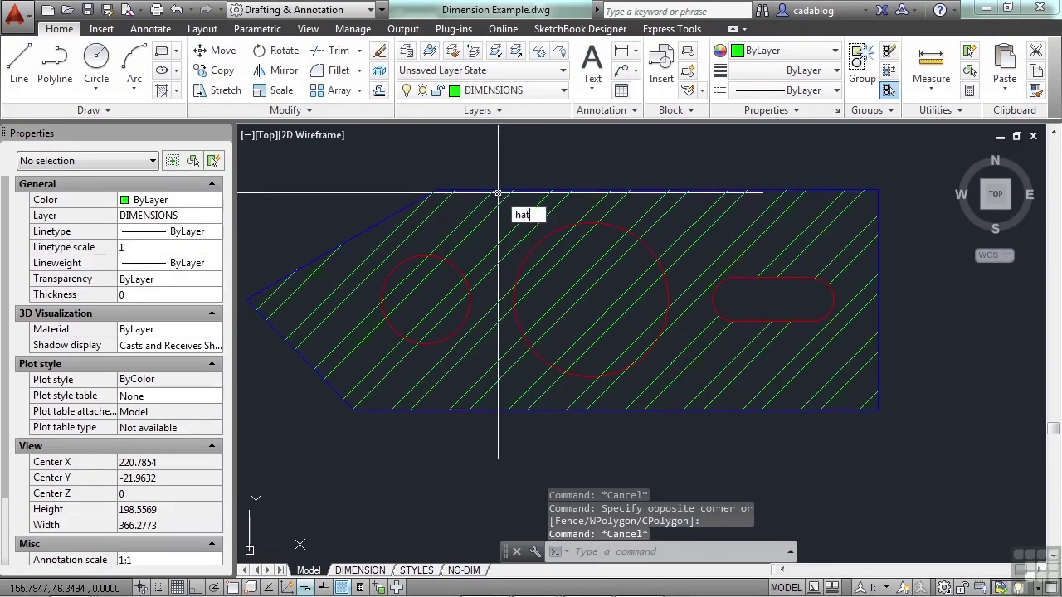
type("ch")
key("Return")
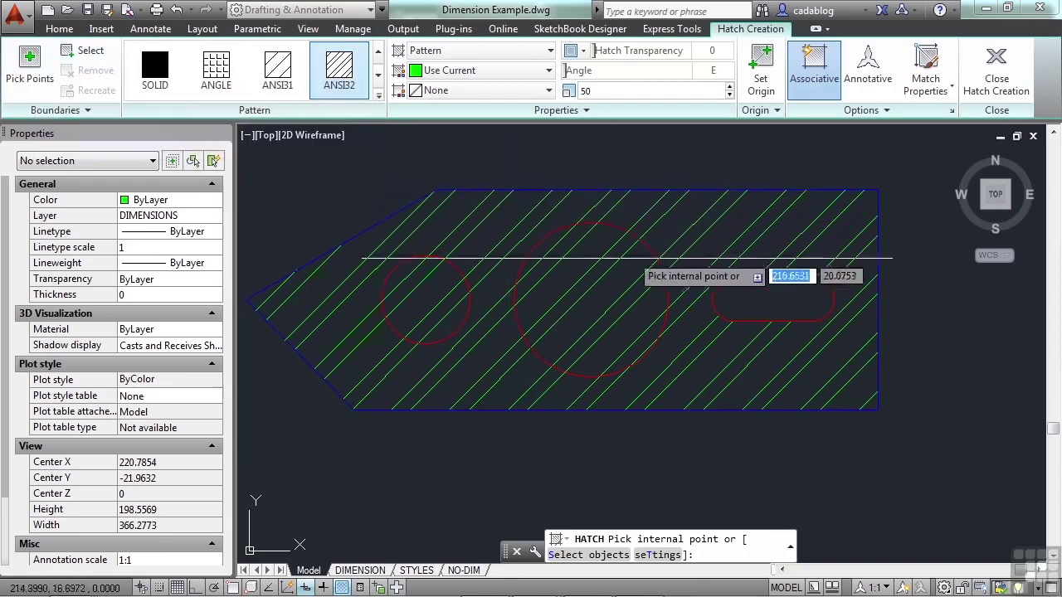
- Make the circle hatch Blue ANSI31 at scale 50 with a reduced line angle
key("Escape")
left_click(580, 280)
left_click(579, 280)
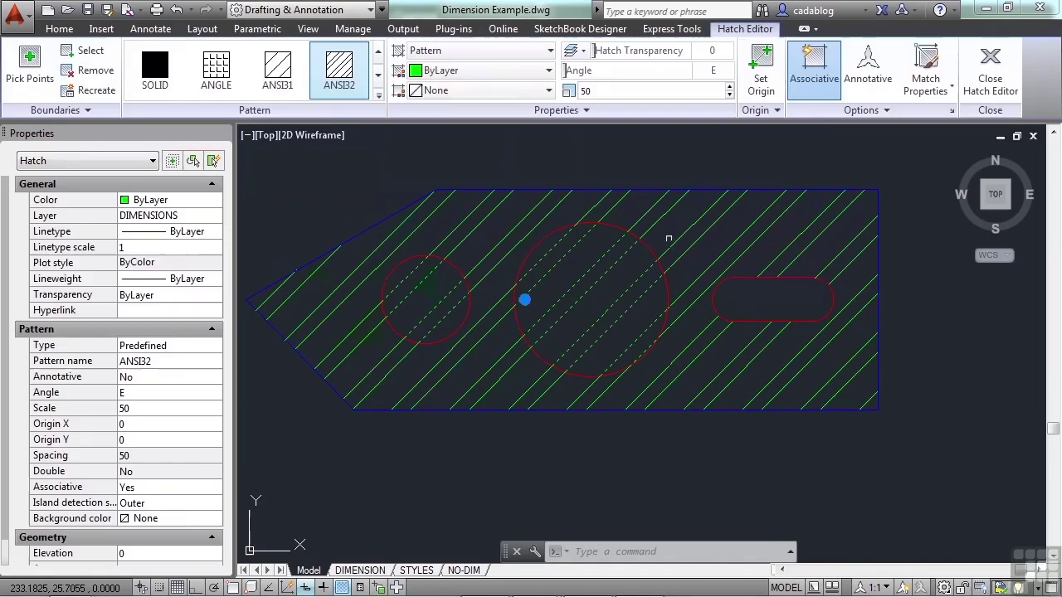
left_click(473, 74)
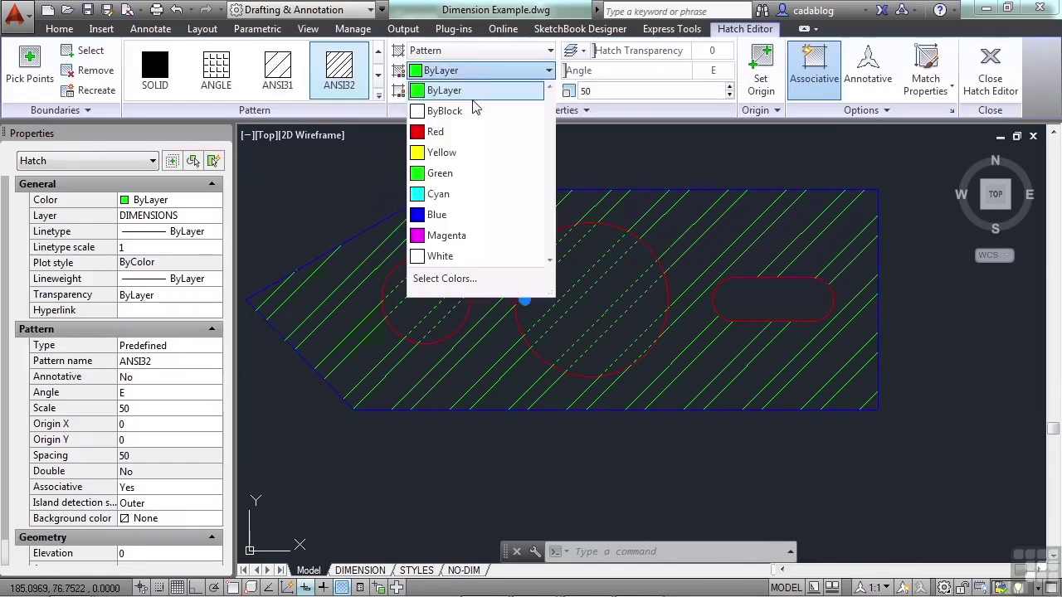
left_click(440, 217)
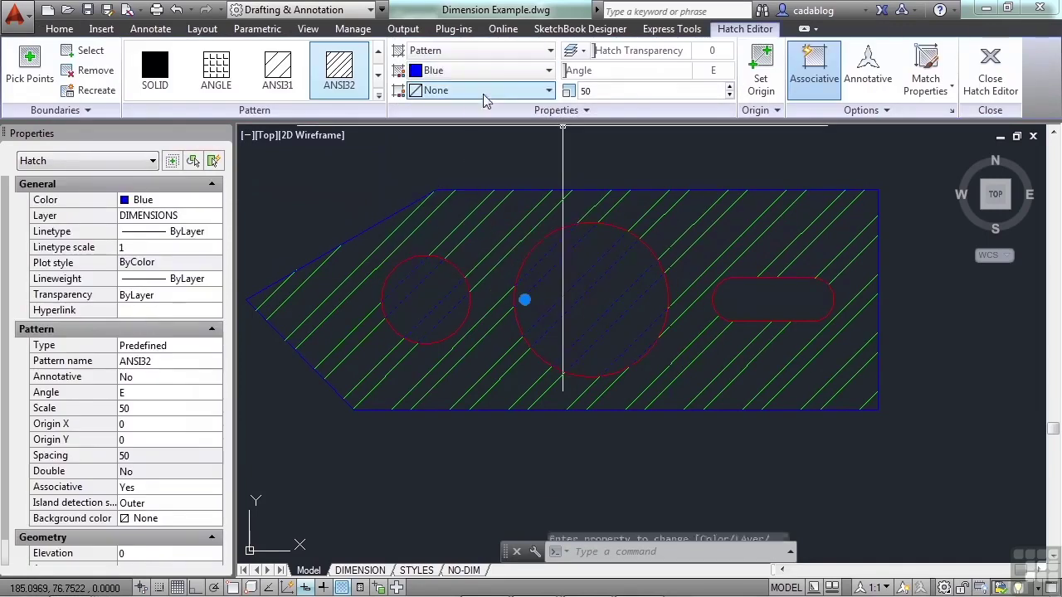
left_click(278, 68)
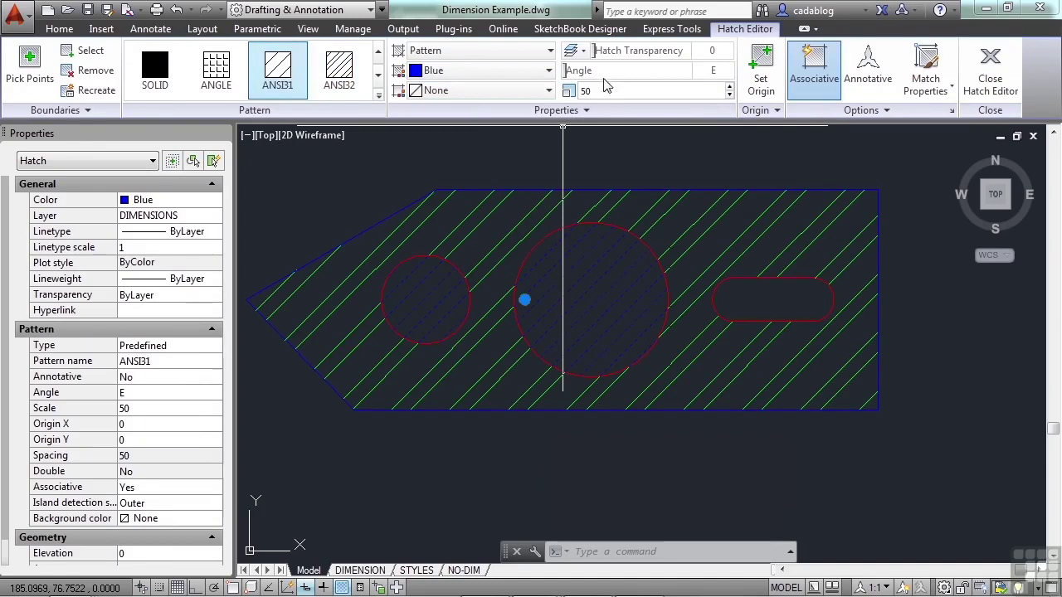
left_click_drag(624, 73, 645, 69)
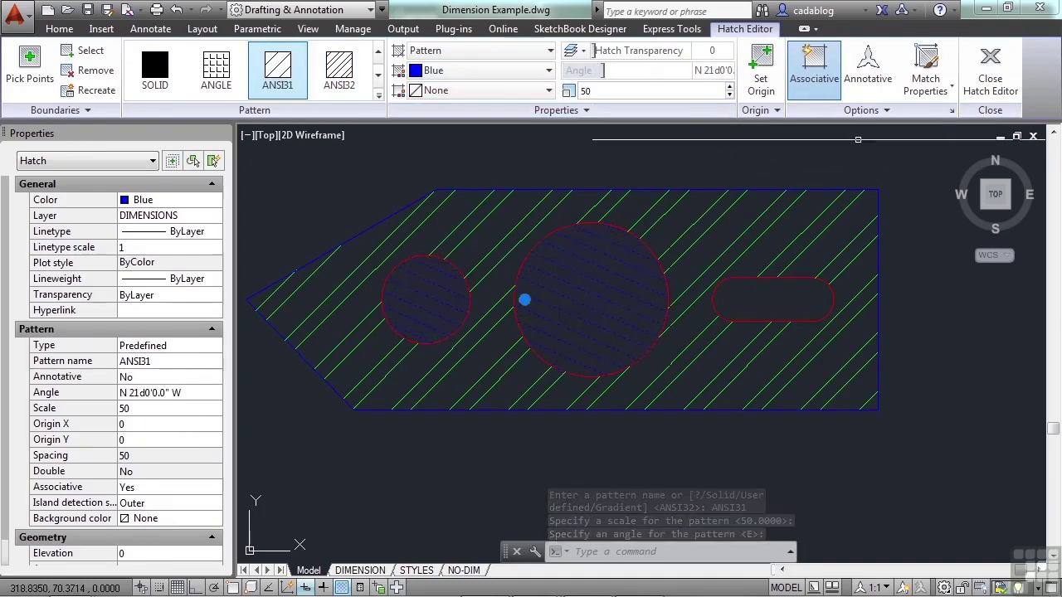
left_click(991, 83)
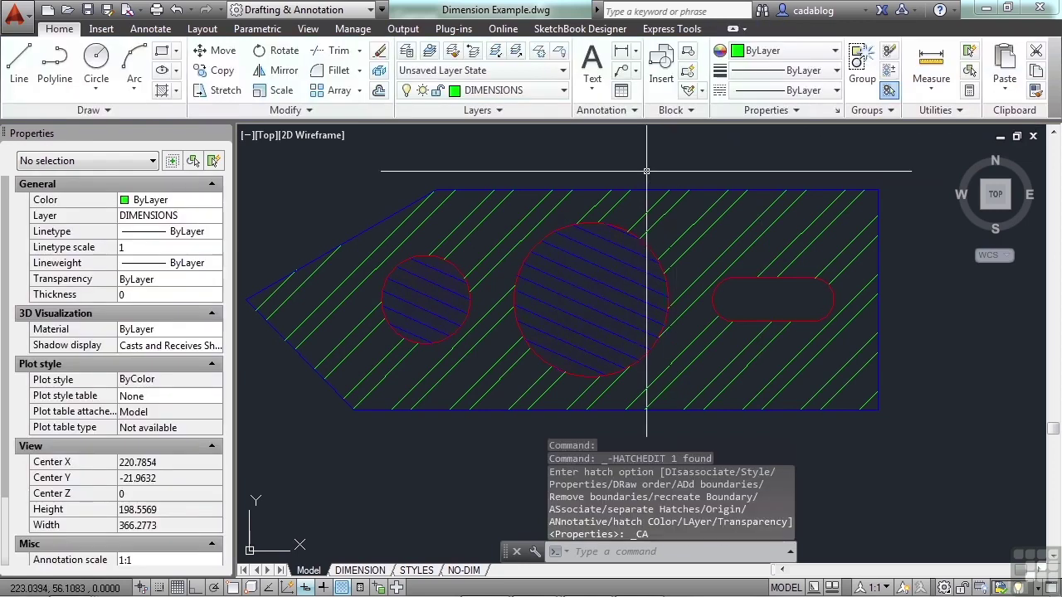
type("ma")
key("Return")
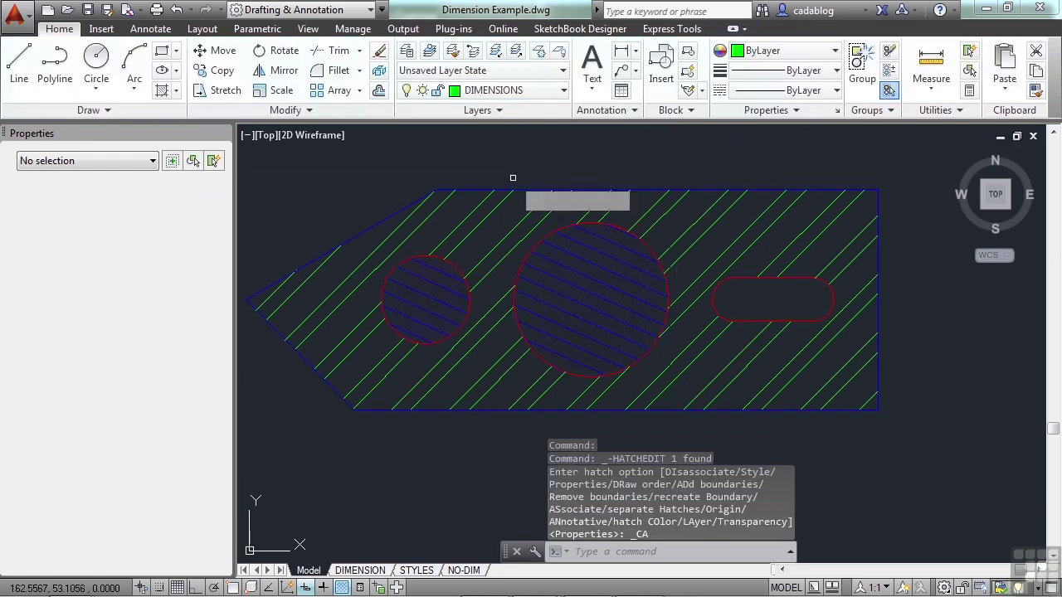
left_click(570, 268)
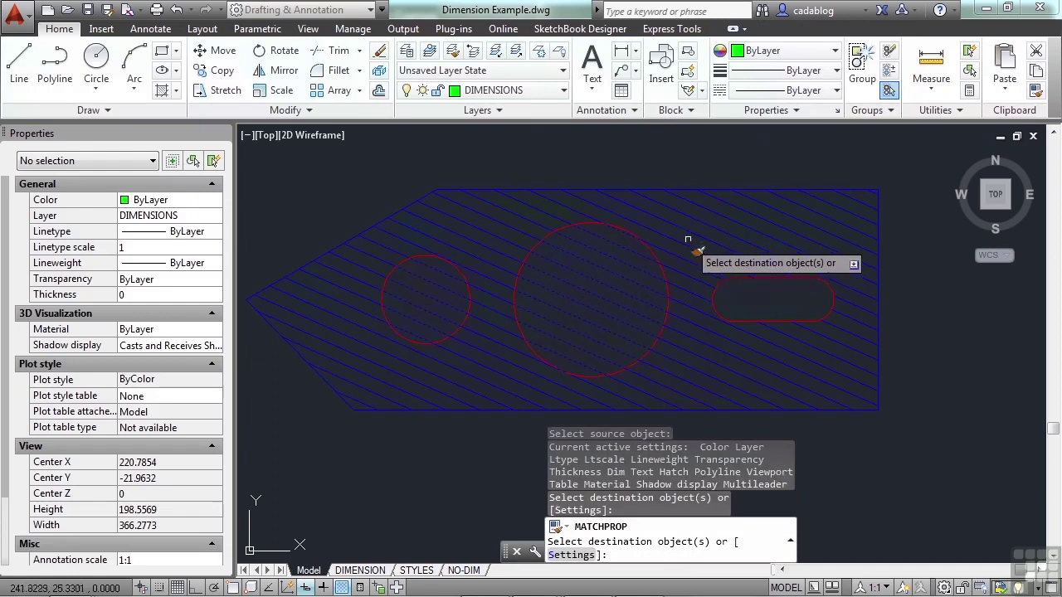
left_click(702, 258)
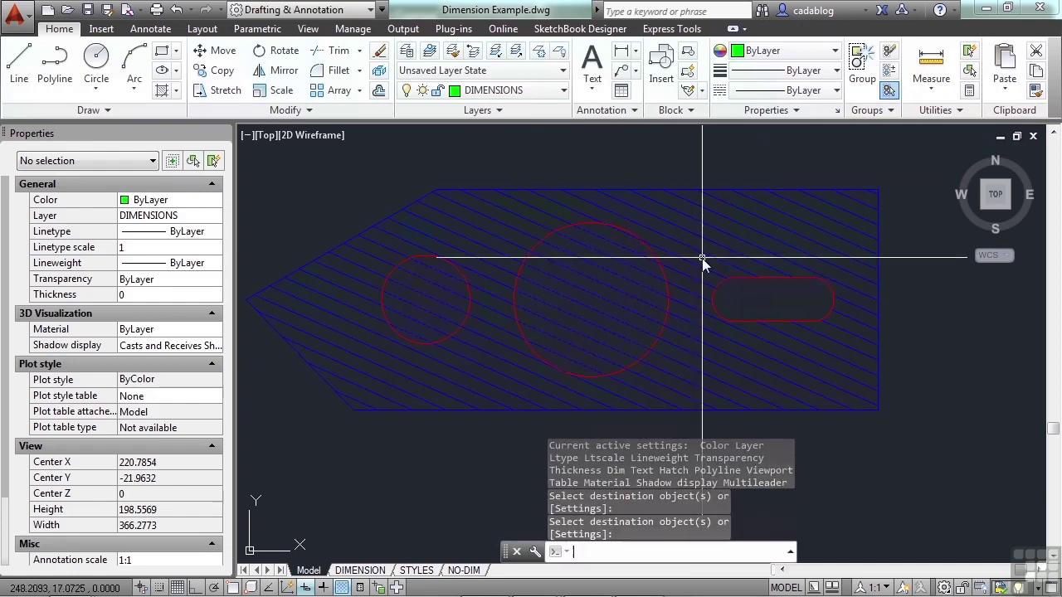
key("ctrl+z")
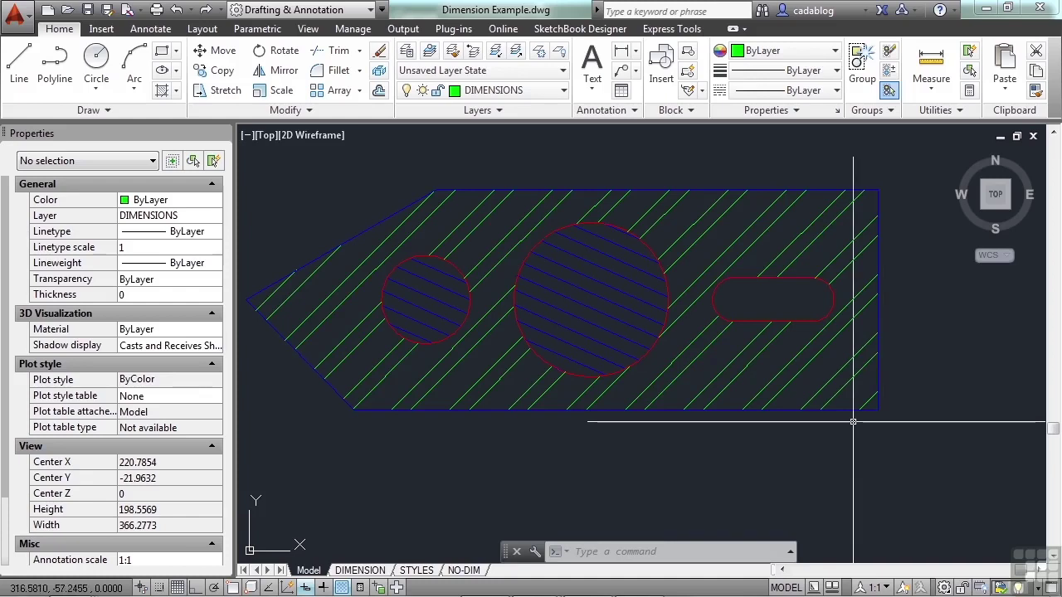
- Hatch the rounded slot by matching the circles' blue ANSI31 hatch properties
type("t")
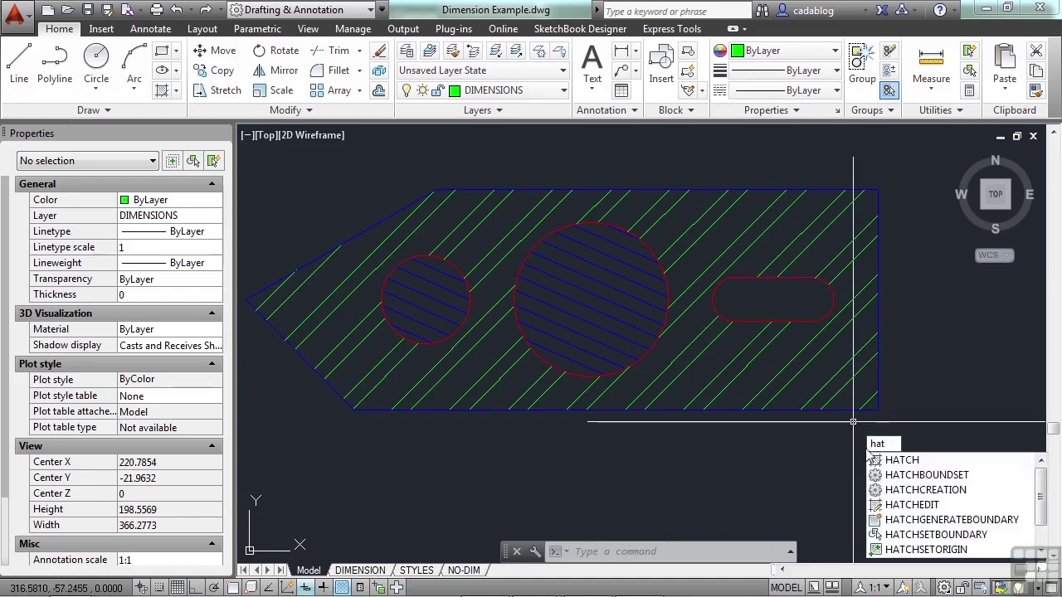
key("Return")
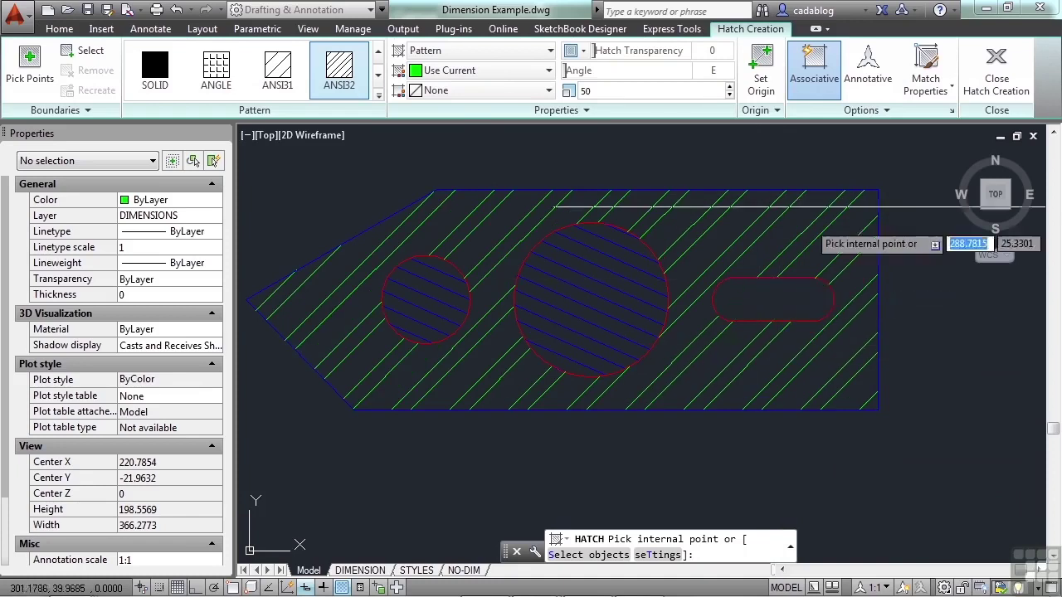
left_click(925, 64)
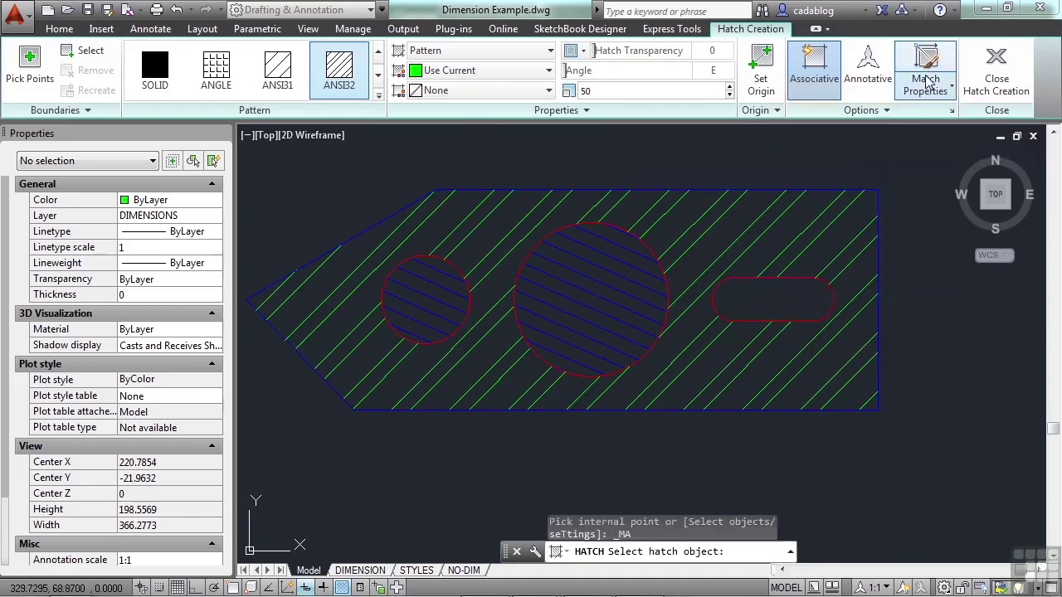
left_click(632, 268)
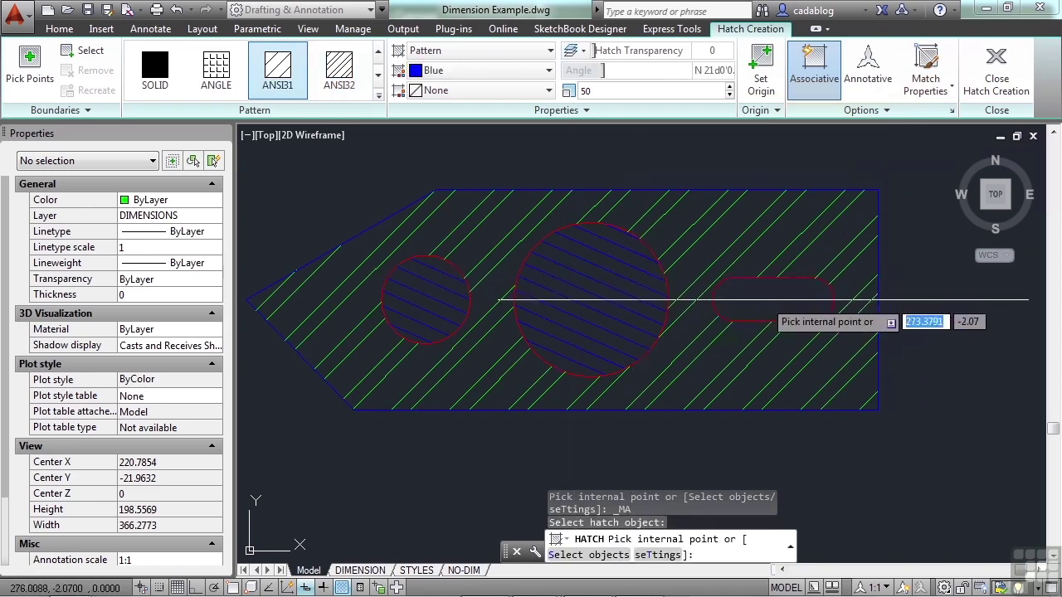
left_click(767, 296)
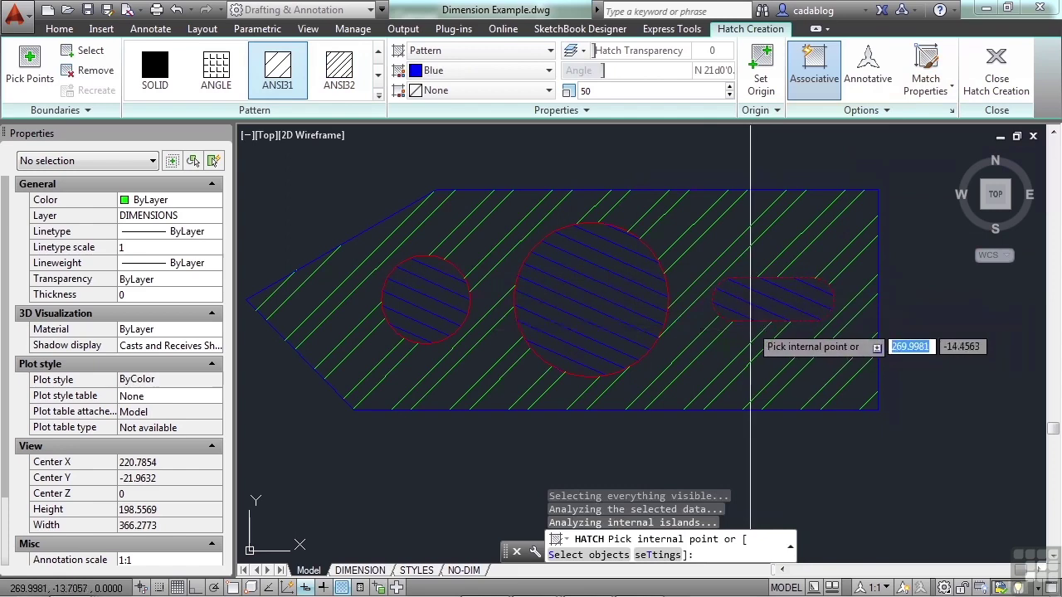
key("Return")
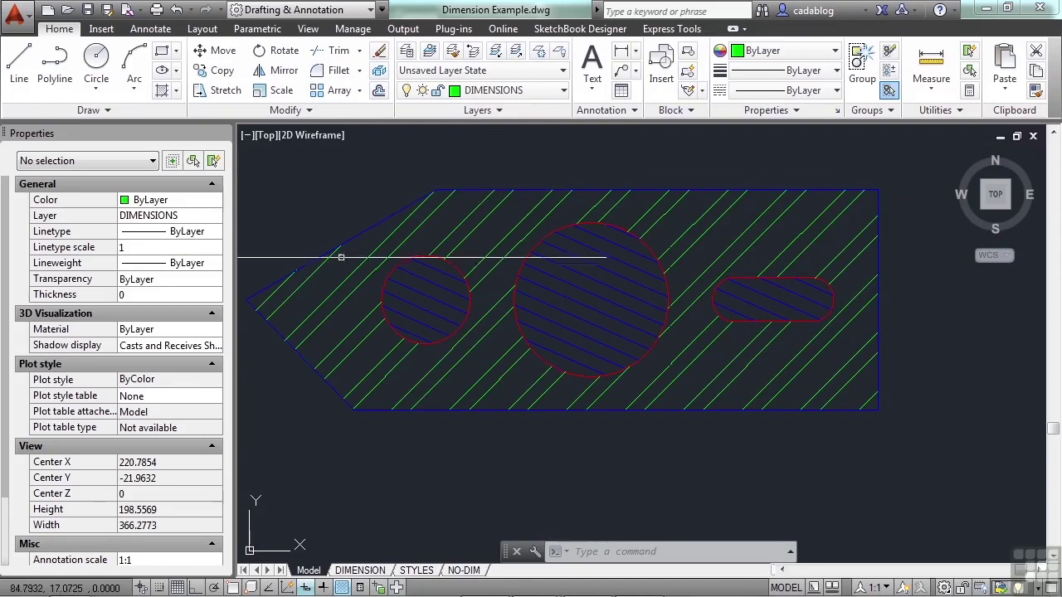
- Draw a slanted cutting line across the bracket from above to below it
type("l")
key("Return")
left_click(497, 199)
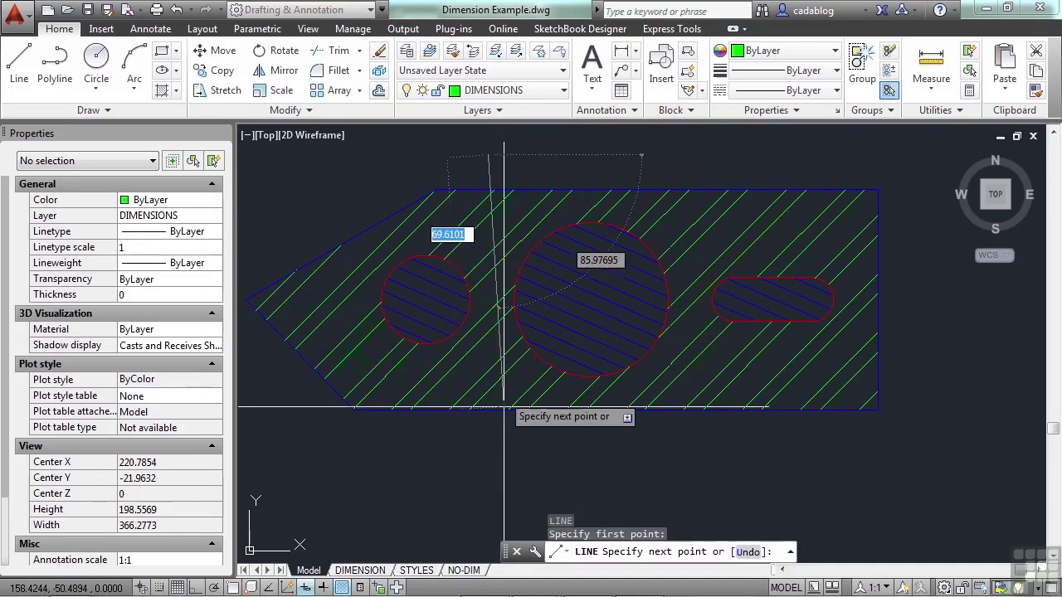
left_click(514, 451)
key("Return")
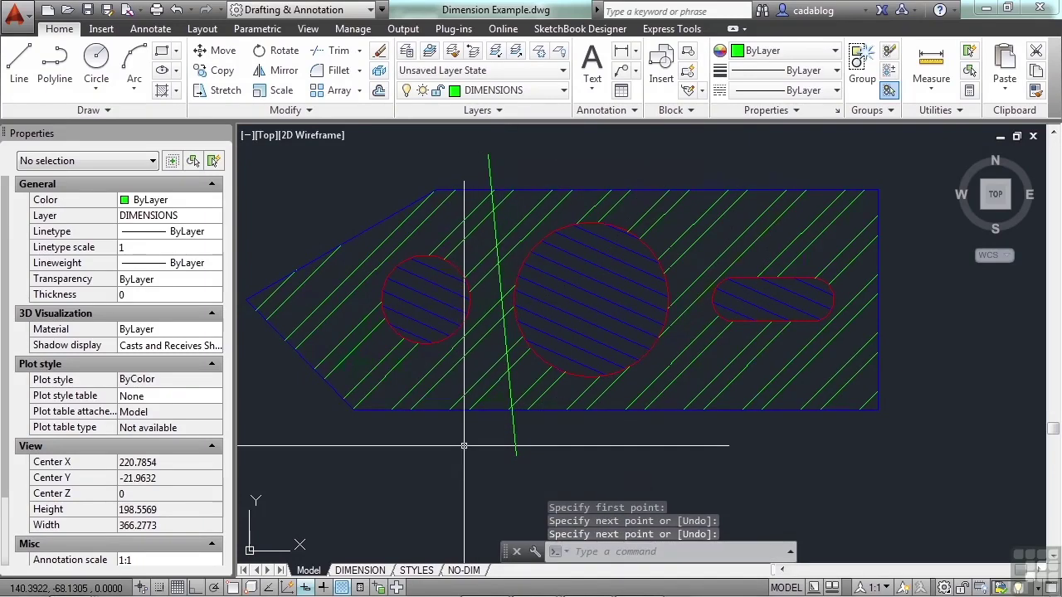
- Trim away the hatch left of the line and the fill inside the small circle
type("tr")
key("Return")
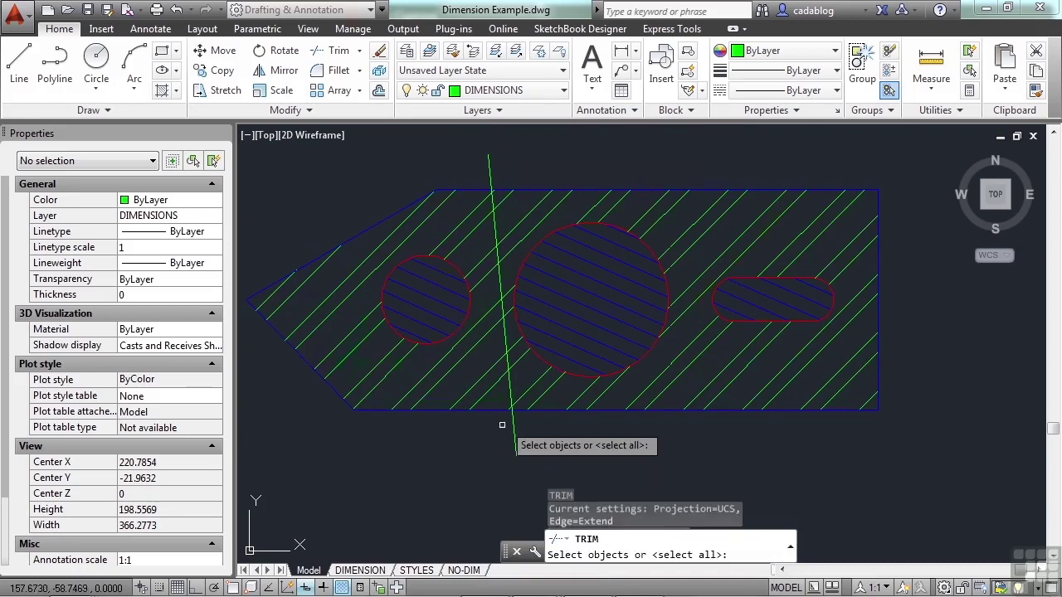
left_click(512, 432)
key("Return")
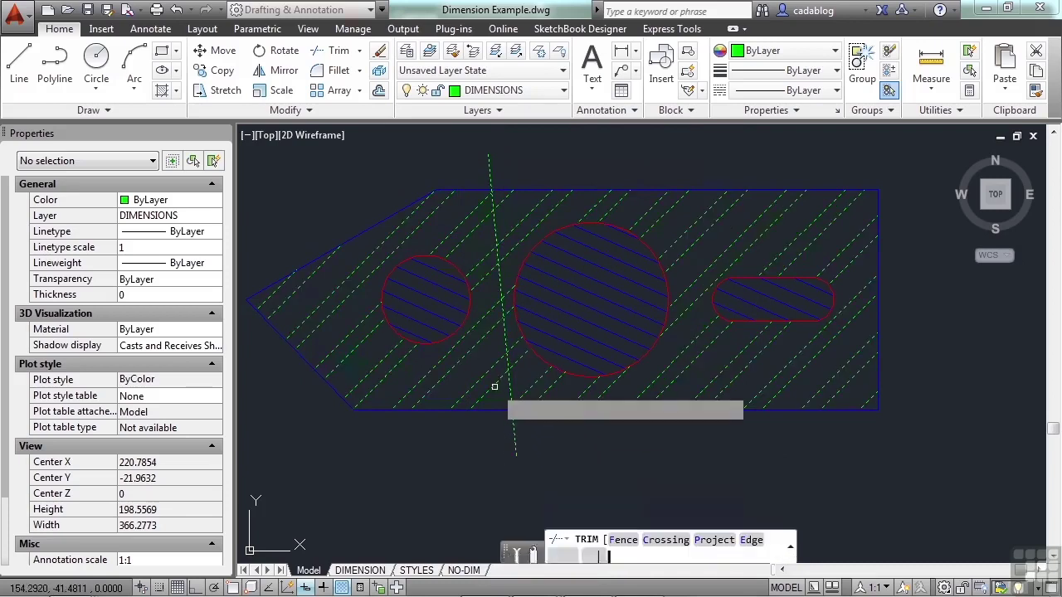
left_click(494, 385)
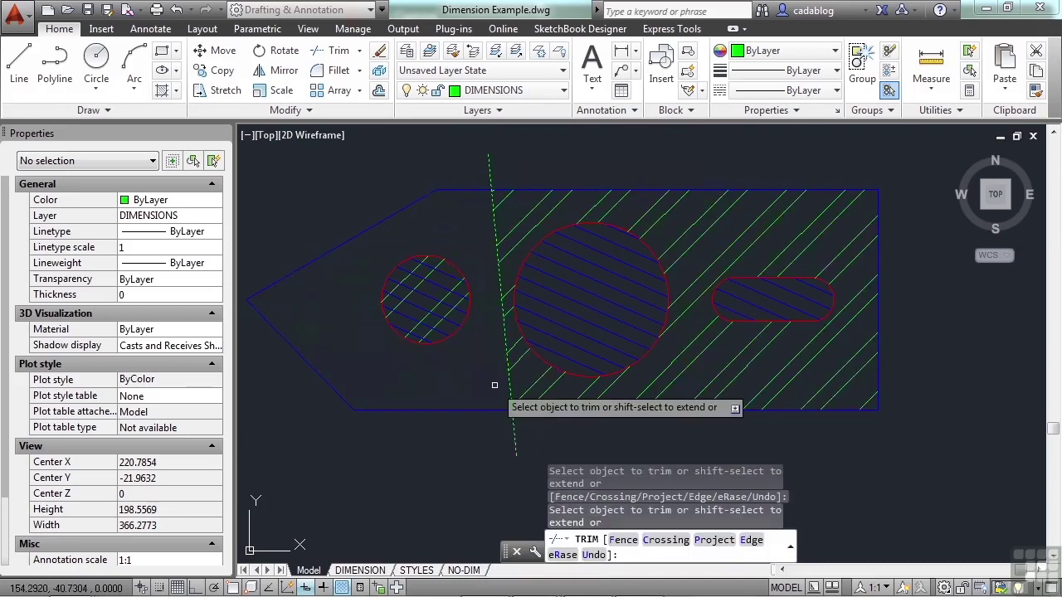
left_click(447, 290)
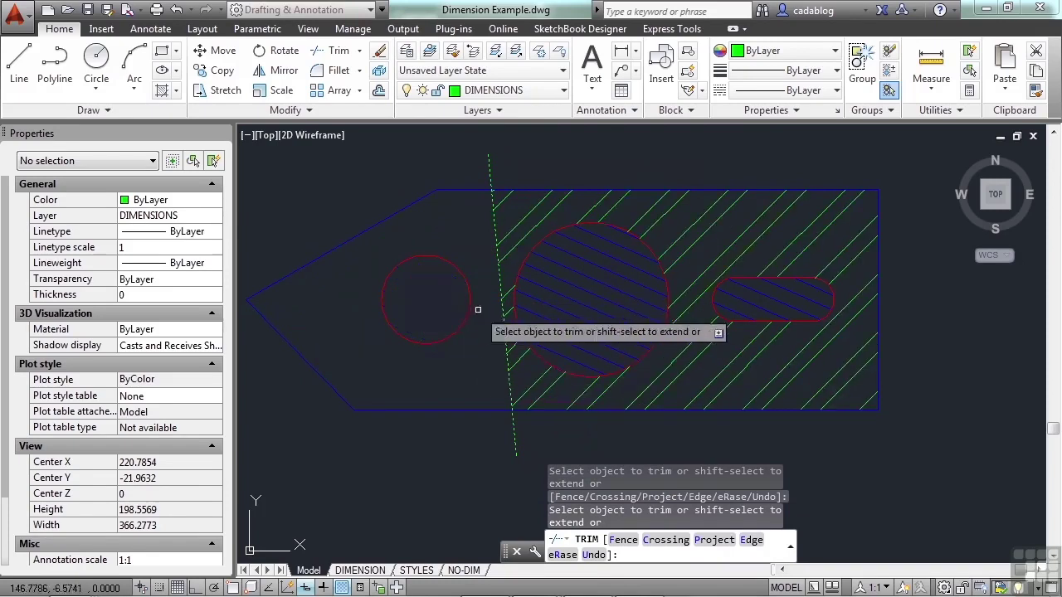
key("Return")
left_click(484, 456)
left_click(505, 440)
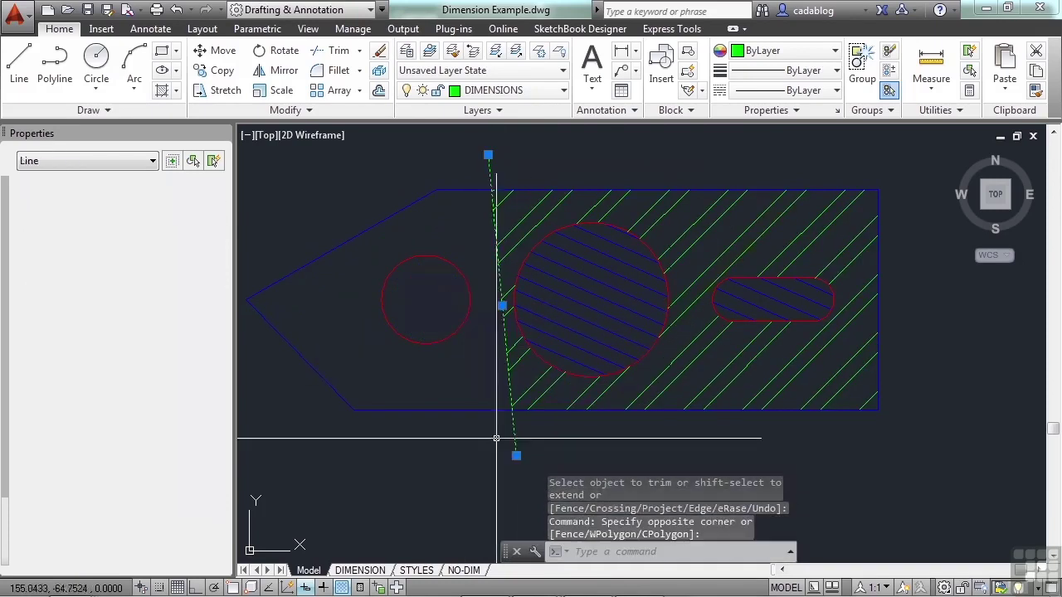
- Erase the cutting line and stretch the green hatch's top-left corner to the bracket's top-left endpoint
key("Delete")
left_click(540, 374)
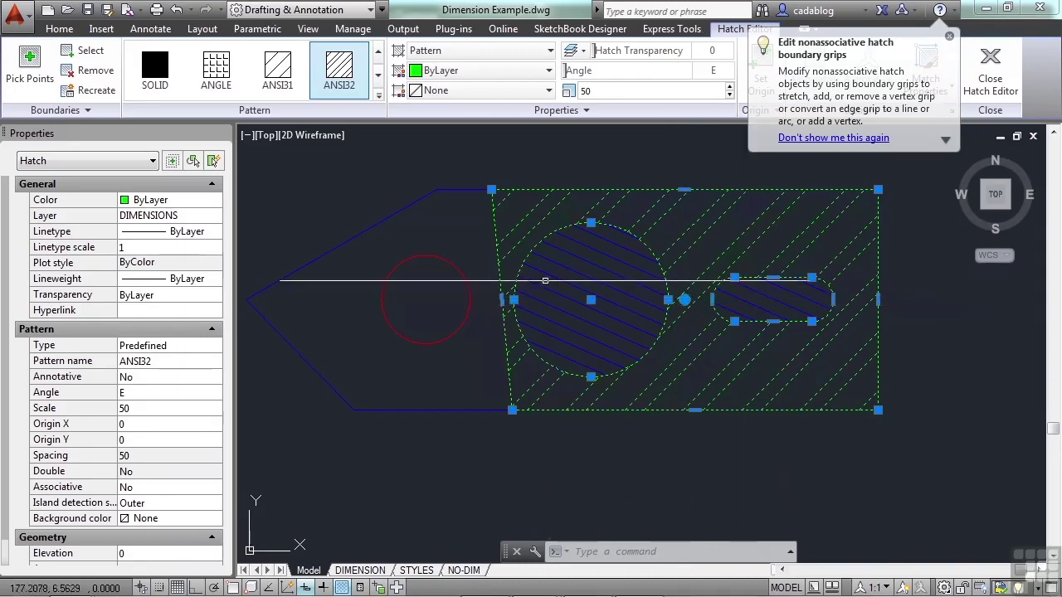
mouse_move(491, 191)
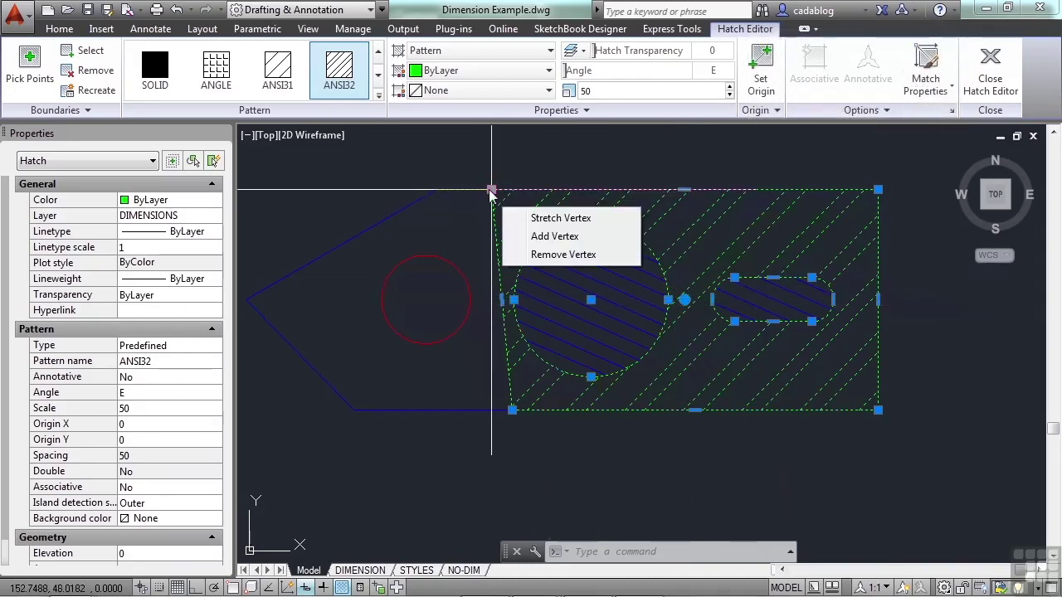
left_click(523, 218)
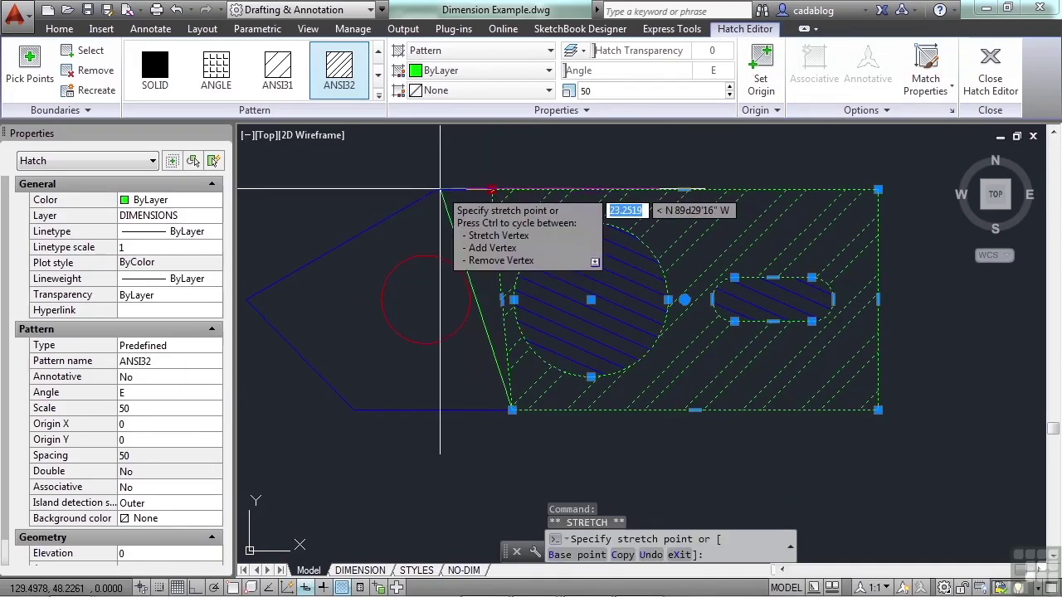
key("F3")
left_click(436, 190)
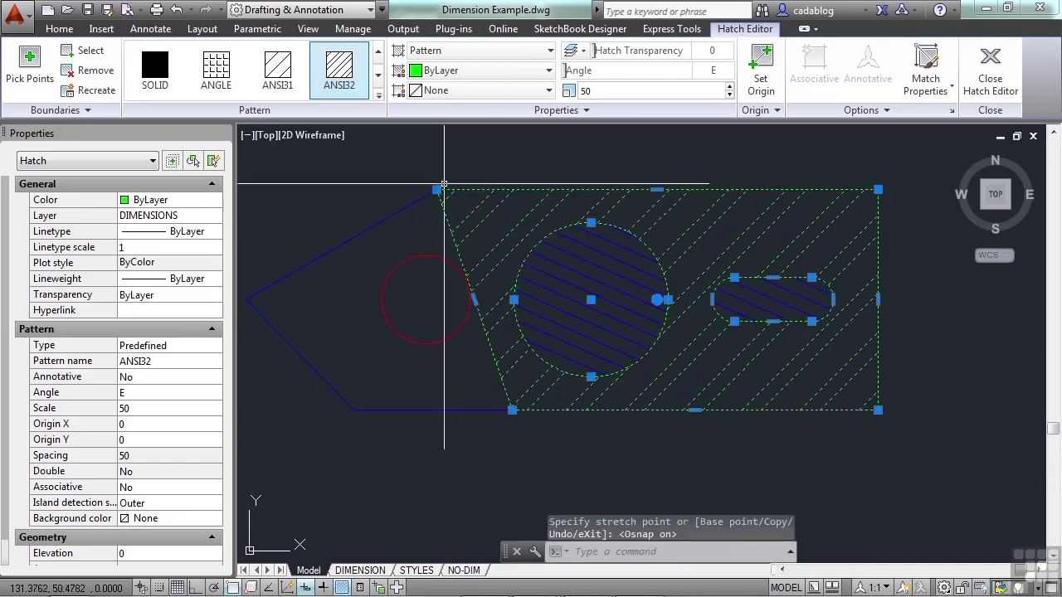
mouse_move(436, 190)
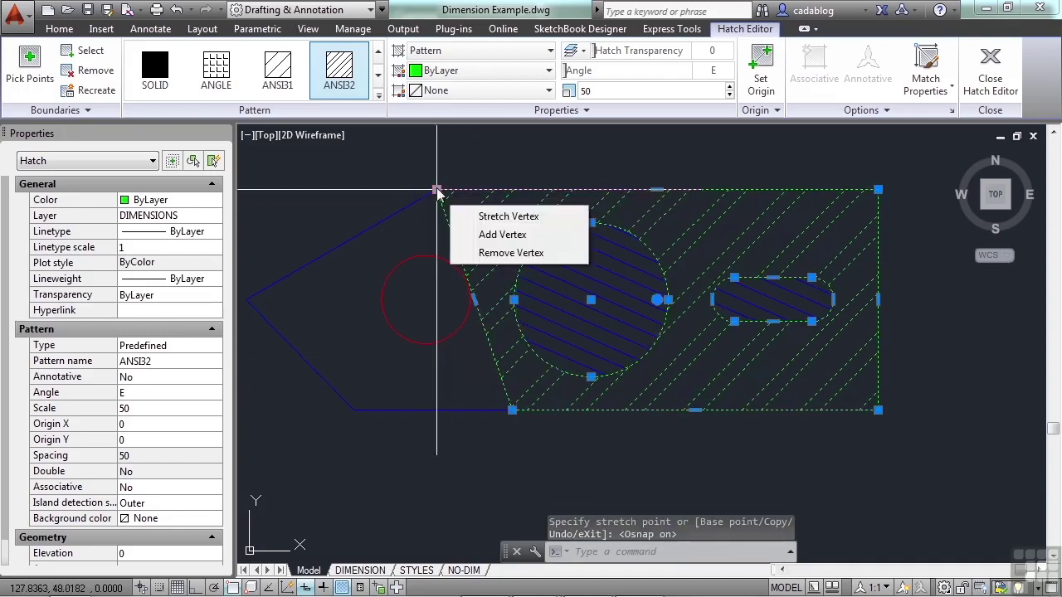
- Remove two hatch boundary vertices, attempt adding another, then undo the last boundary edit
left_click(499, 260)
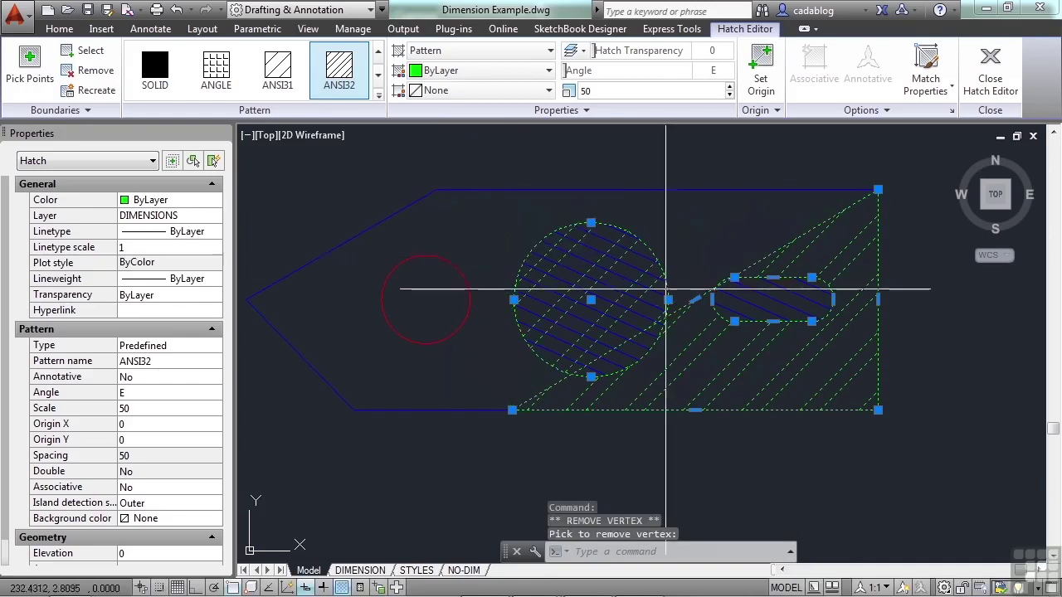
left_click(694, 300)
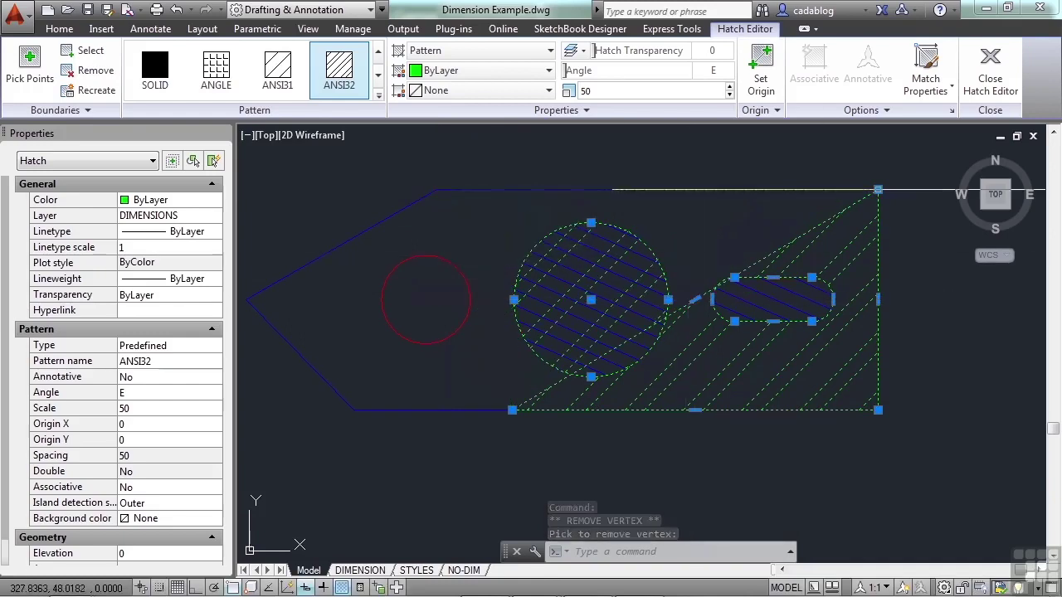
mouse_move(878, 190)
left_click(944, 234)
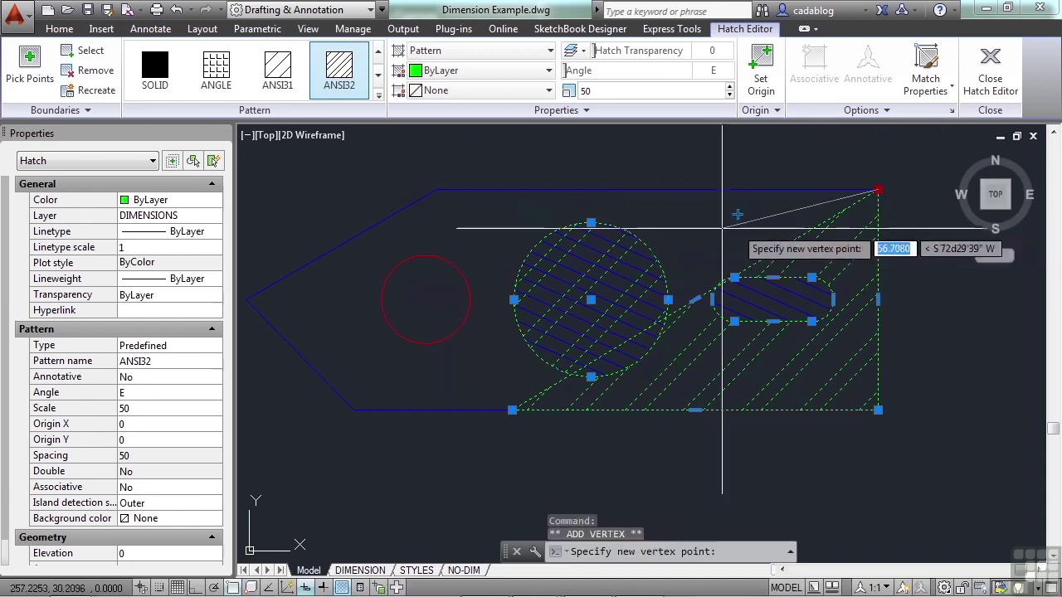
left_click(438, 195)
mouse_move(438, 191)
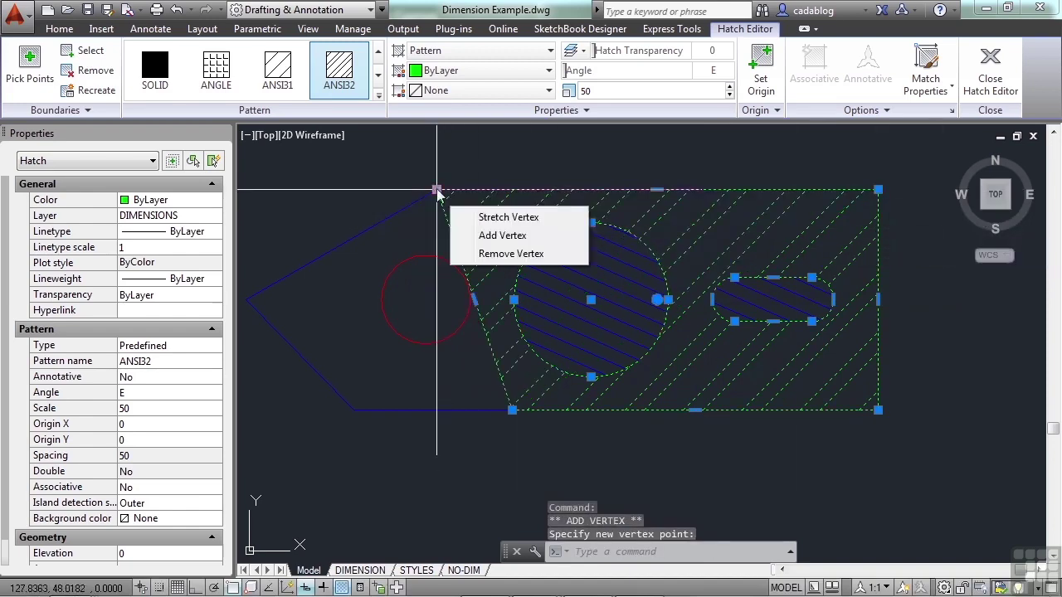
key("ctrl+z")
- Reselect the green hatch and add vertices along its edges toward the left tip
left_click(438, 190)
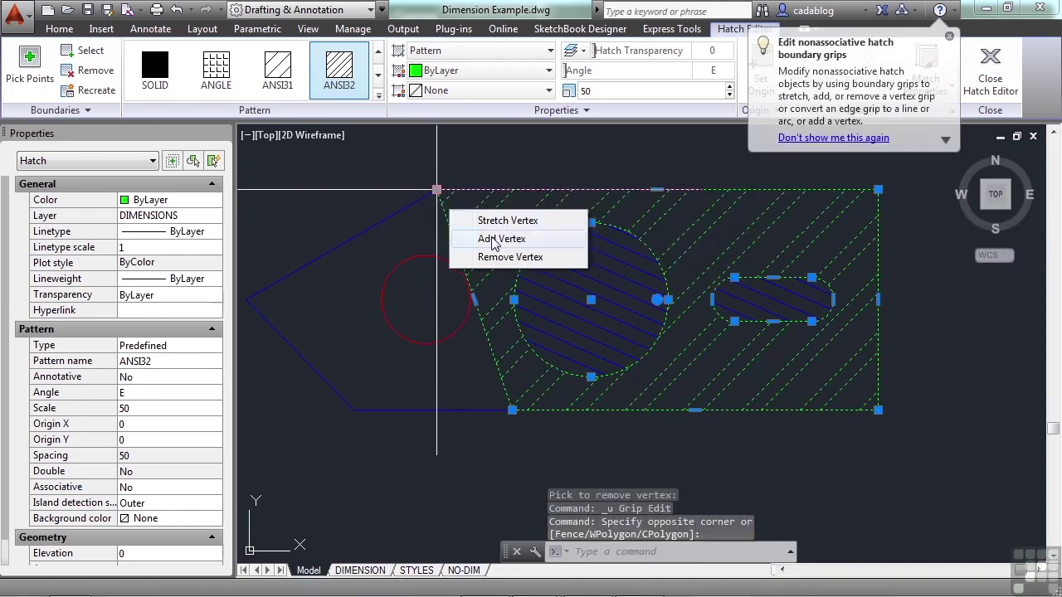
left_click(498, 239)
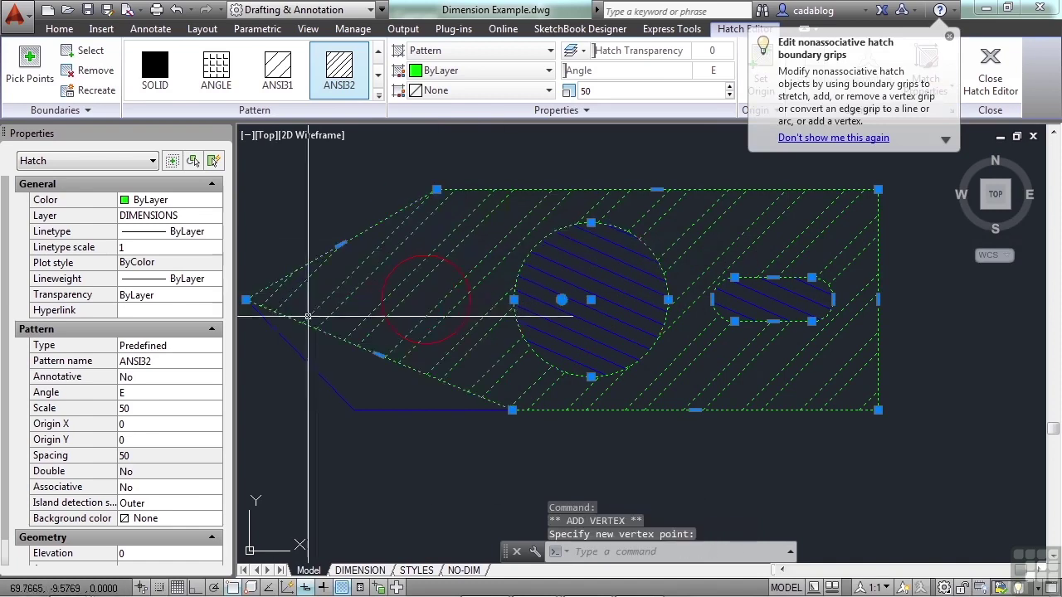
middle_click_drag(308, 316, 356, 289)
mouse_move(427, 327)
left_click(481, 376)
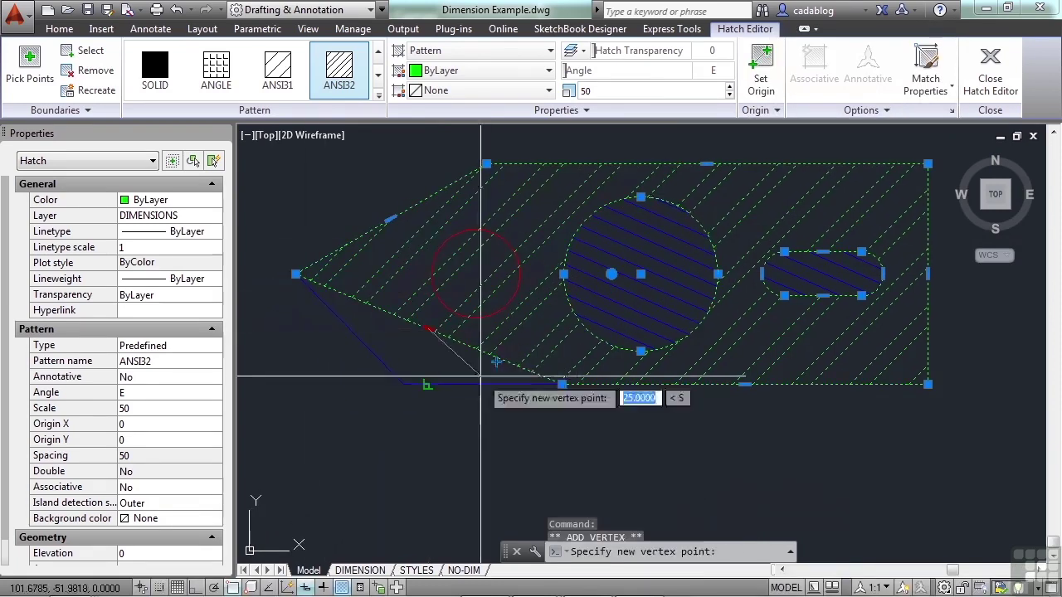
- Place a vertex at the bracket's lower-left corner and bulge the bottom edge into an arc
left_click(403, 384)
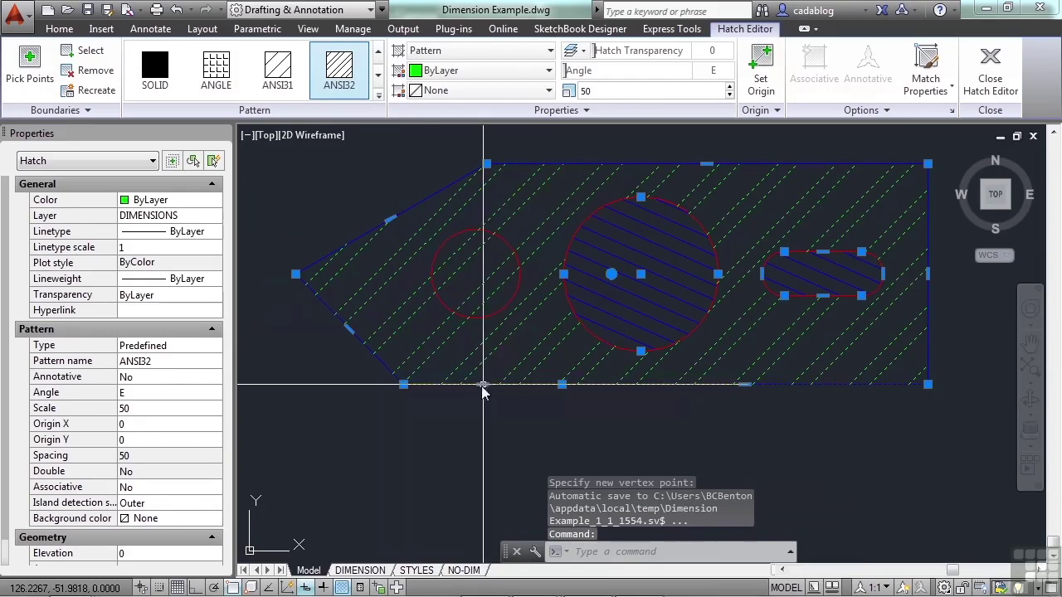
mouse_move(483, 387)
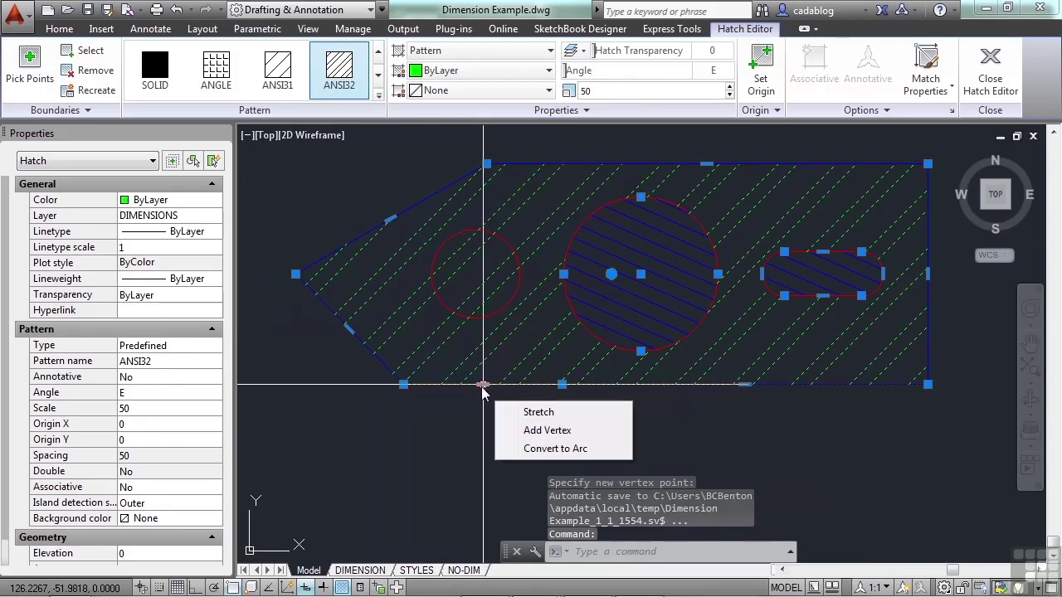
left_click(548, 449)
middle_click_drag(544, 452, 544, 314)
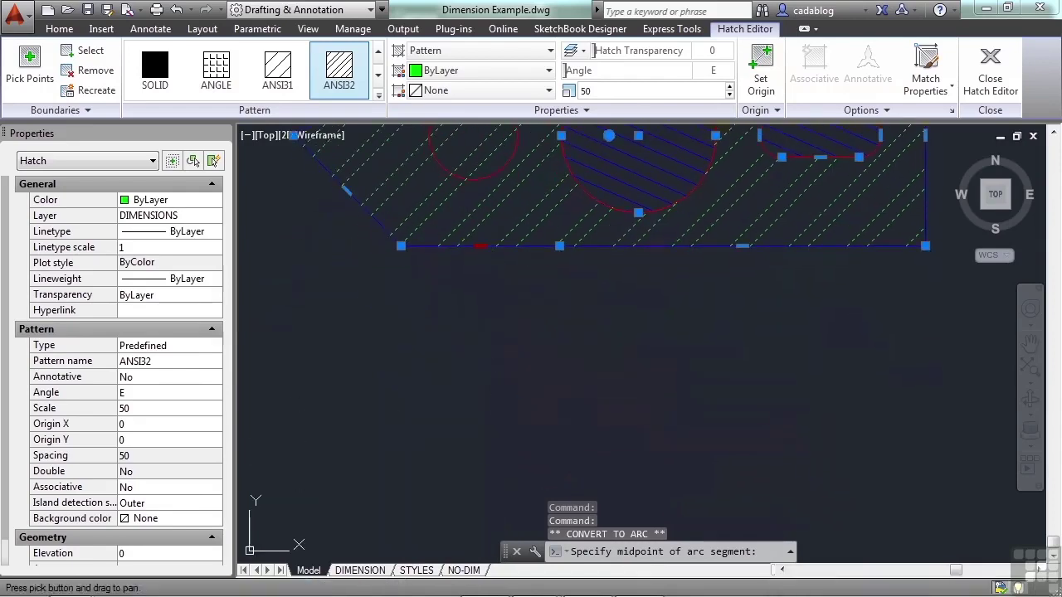
left_click(481, 338)
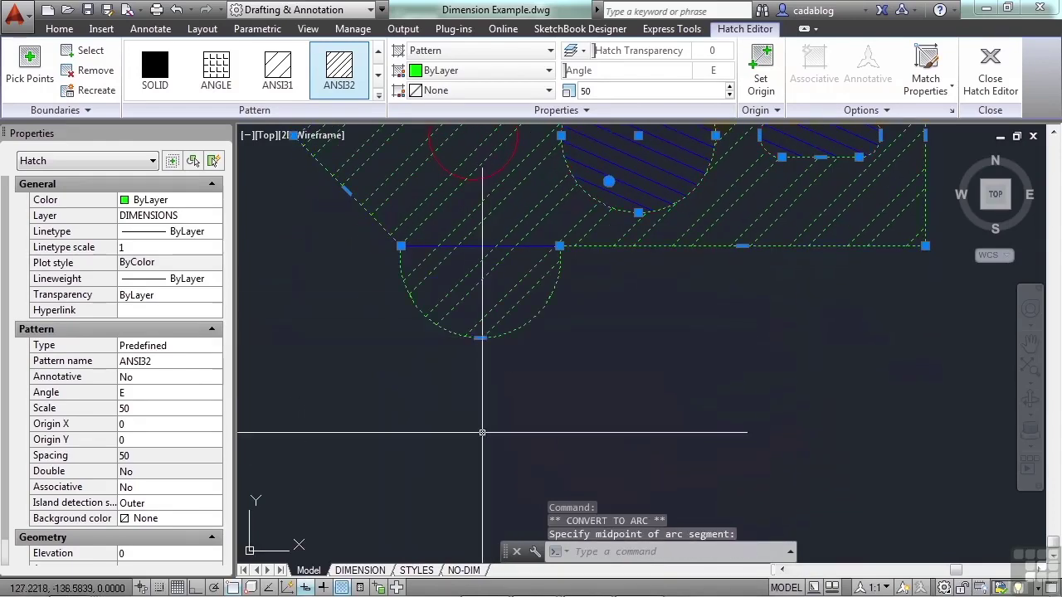
- Straighten the arc back to a line, then convert the bottom edge to an arc again
mouse_move(481, 338)
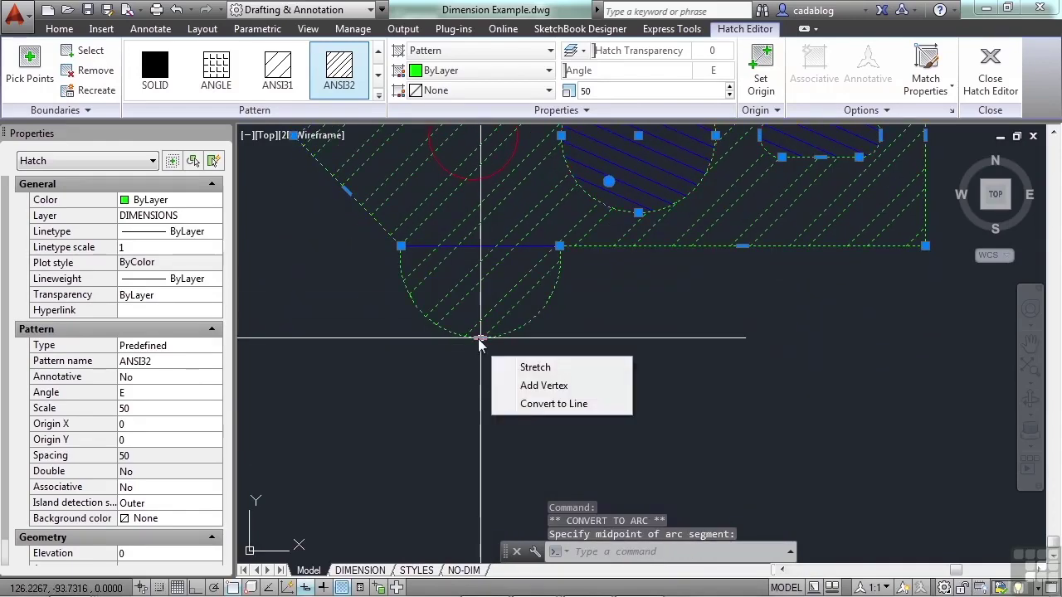
left_click(547, 404)
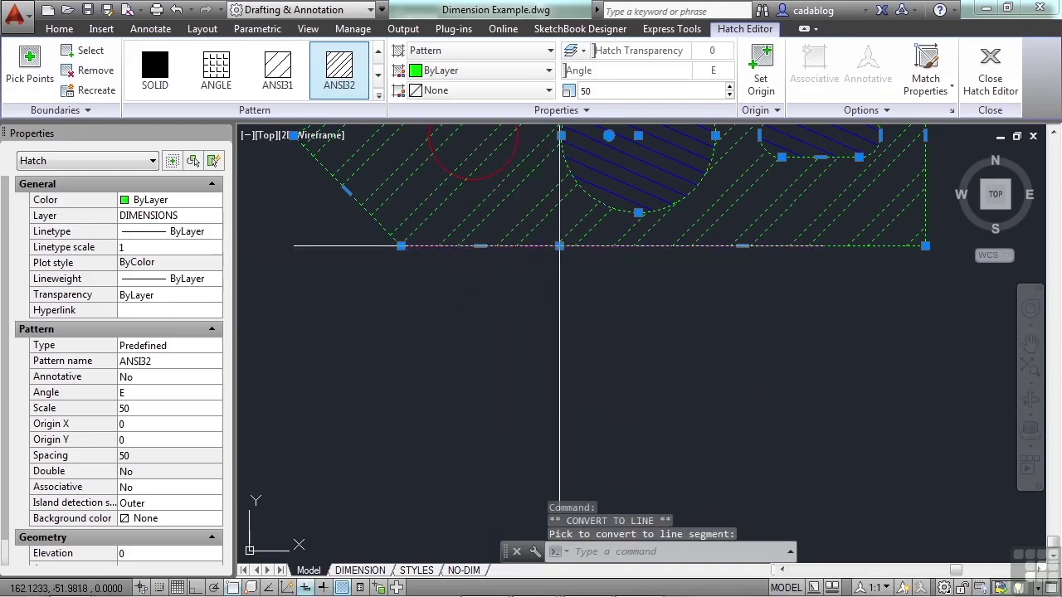
mouse_move(560, 246)
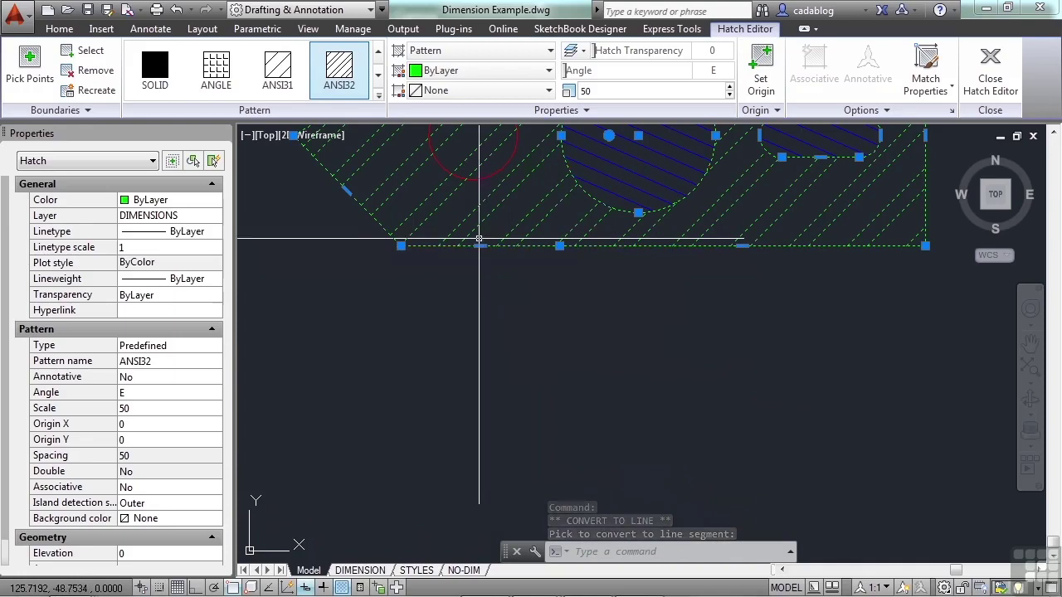
mouse_move(480, 246)
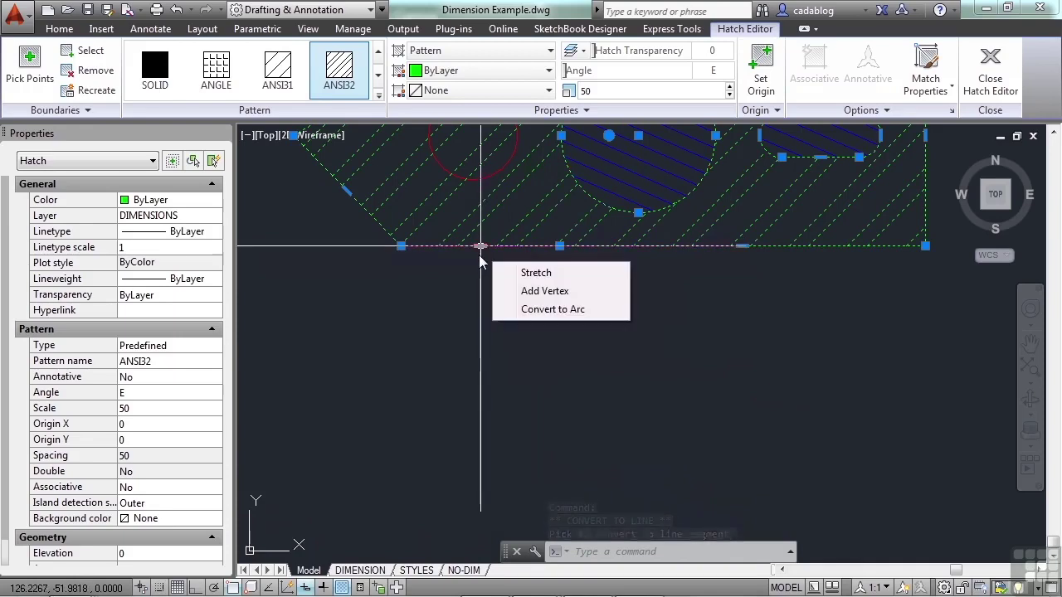
left_click(549, 309)
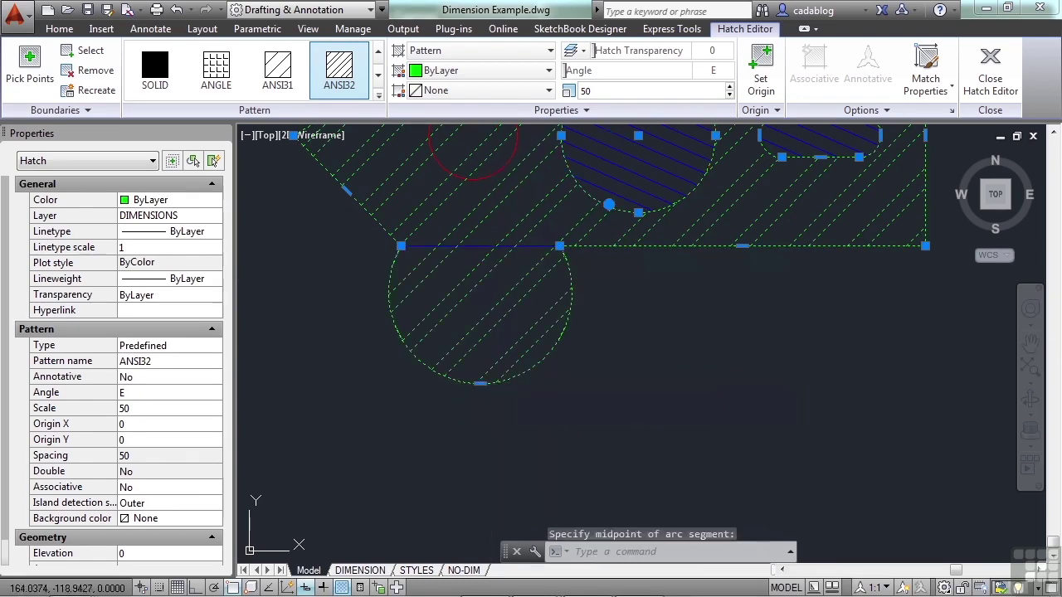
key("Escape")
- Recreate the green hatch's boundary as a polyline and associate the hatch with it
scroll(613, 381, "down", 2)
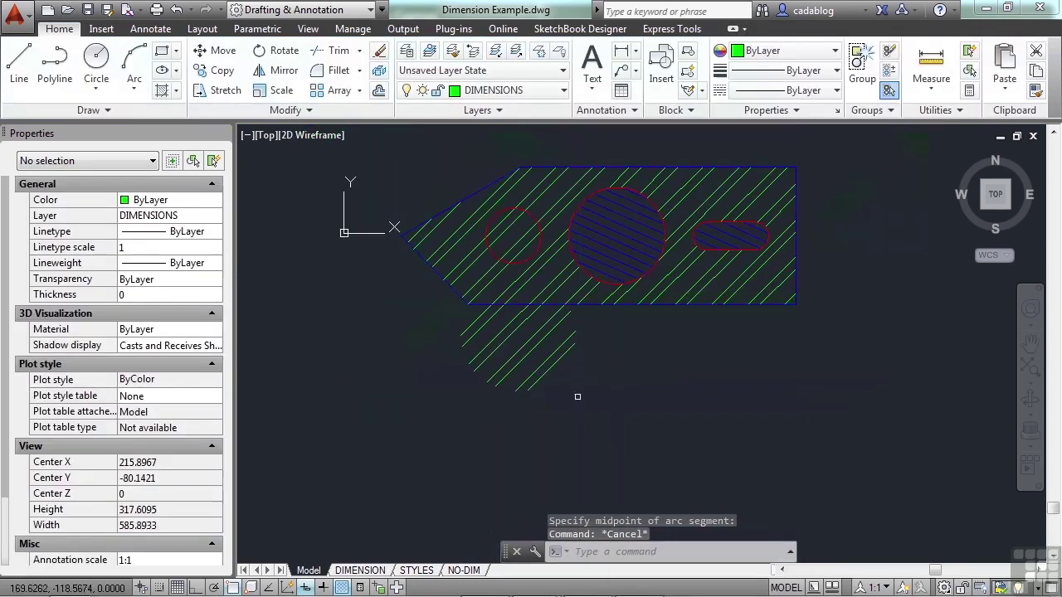
left_click(512, 391)
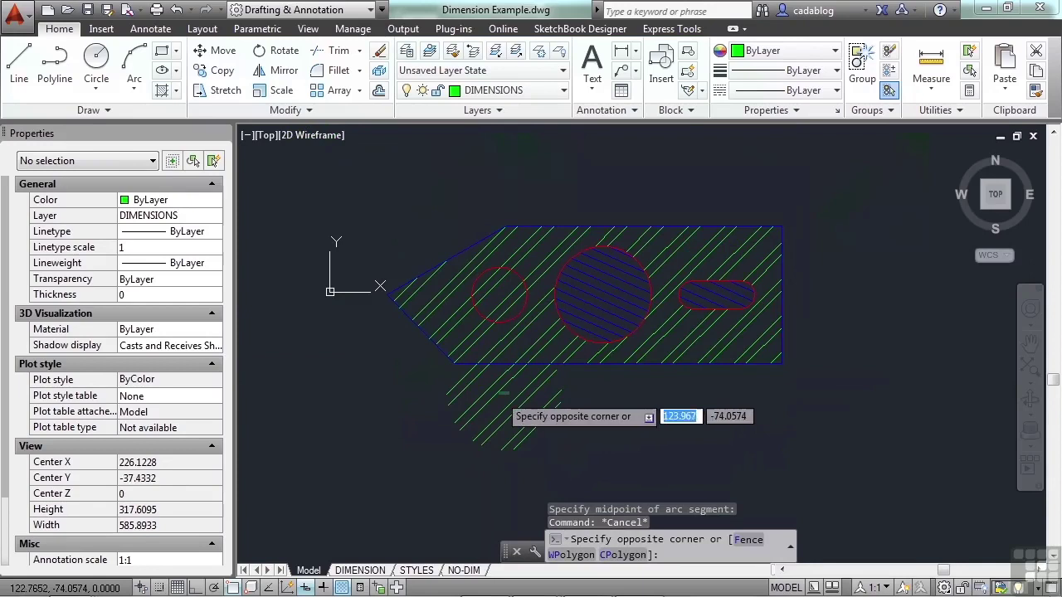
left_click(493, 395)
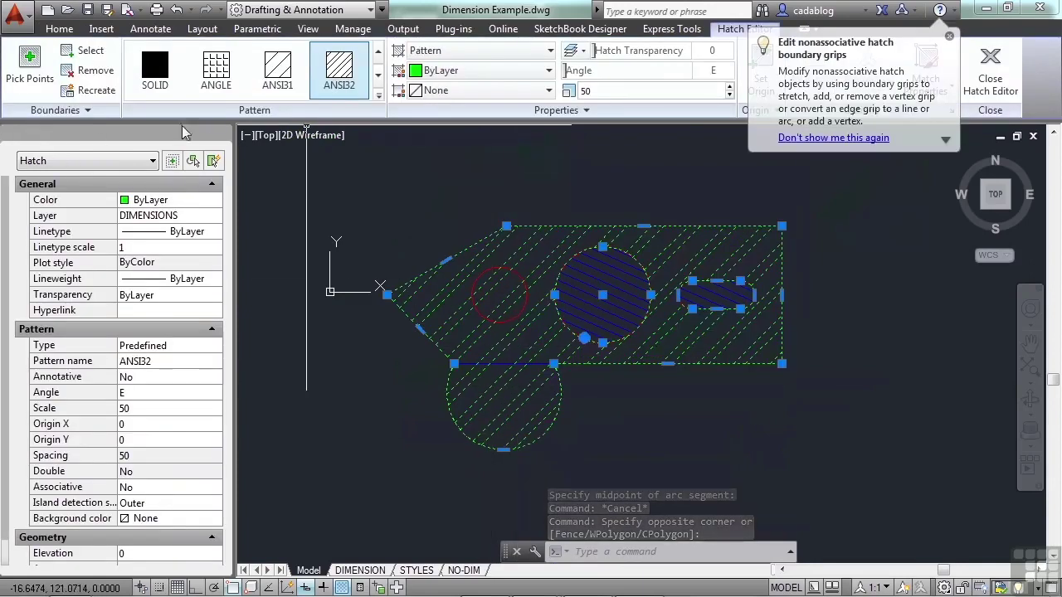
left_click(93, 89)
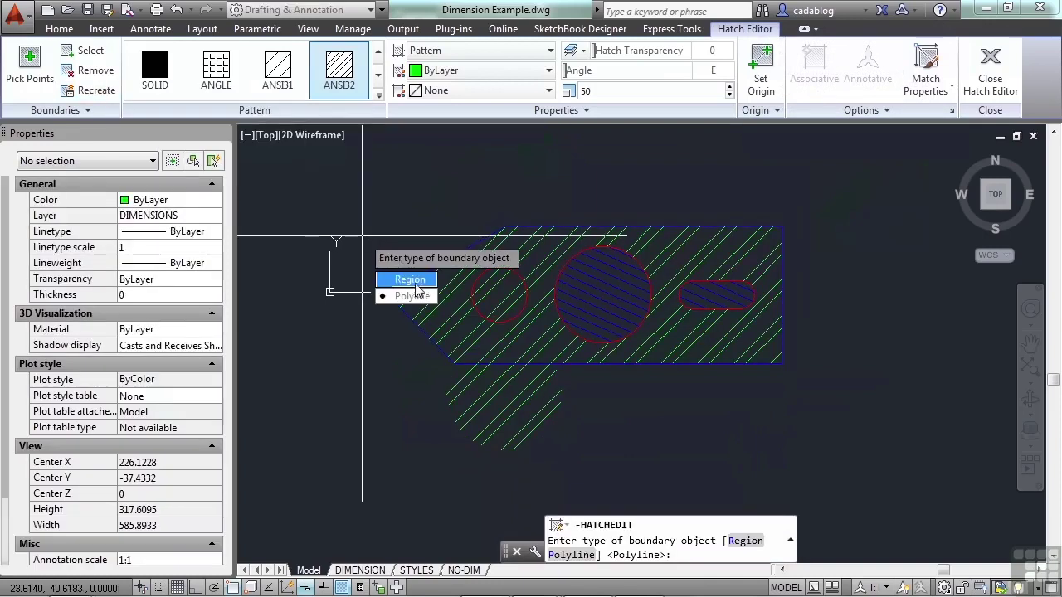
left_click(412, 296)
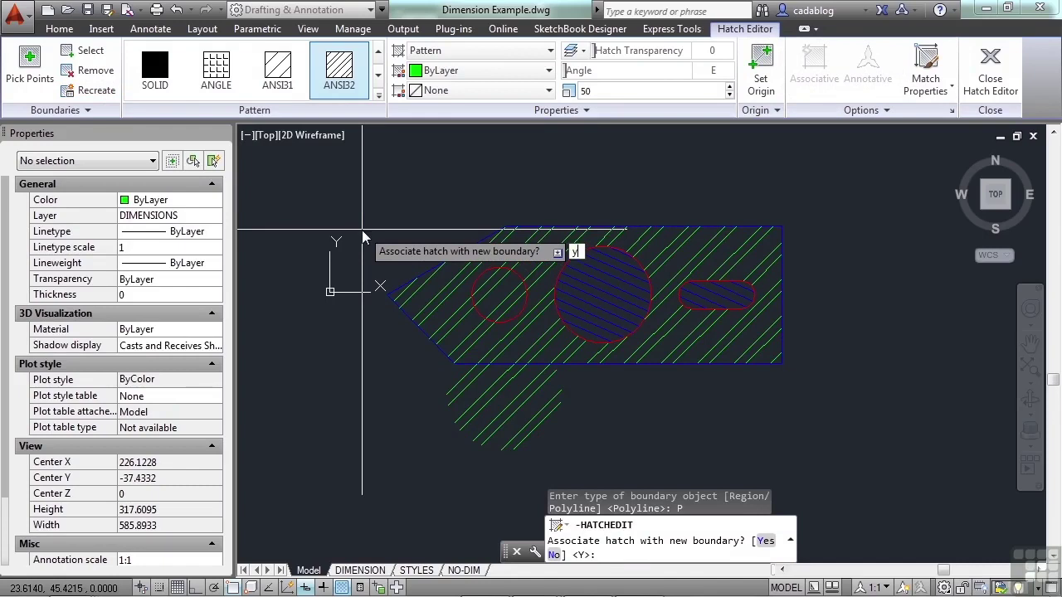
key("Return")
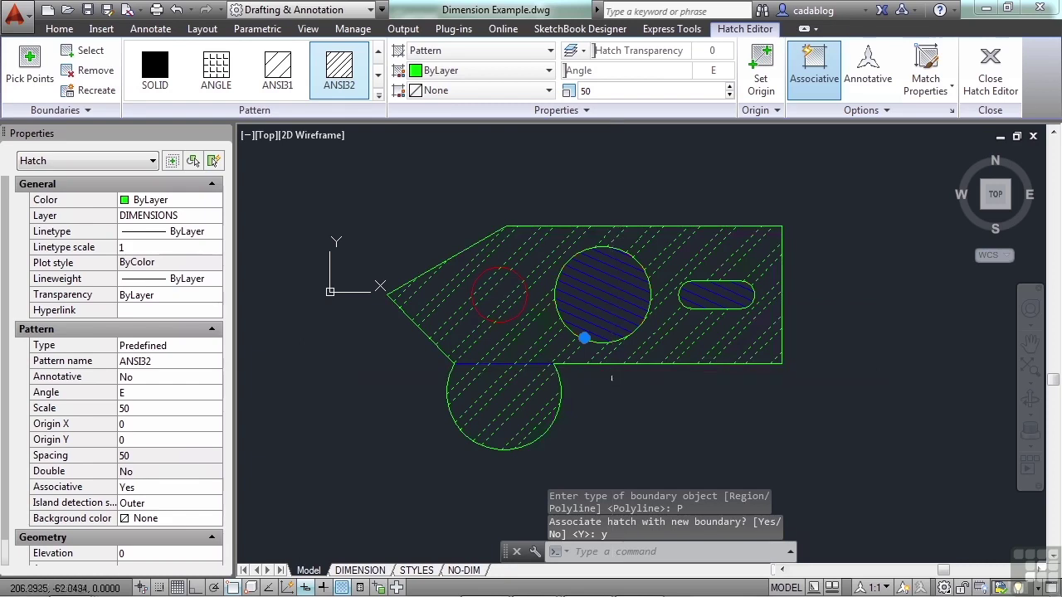
key("Escape")
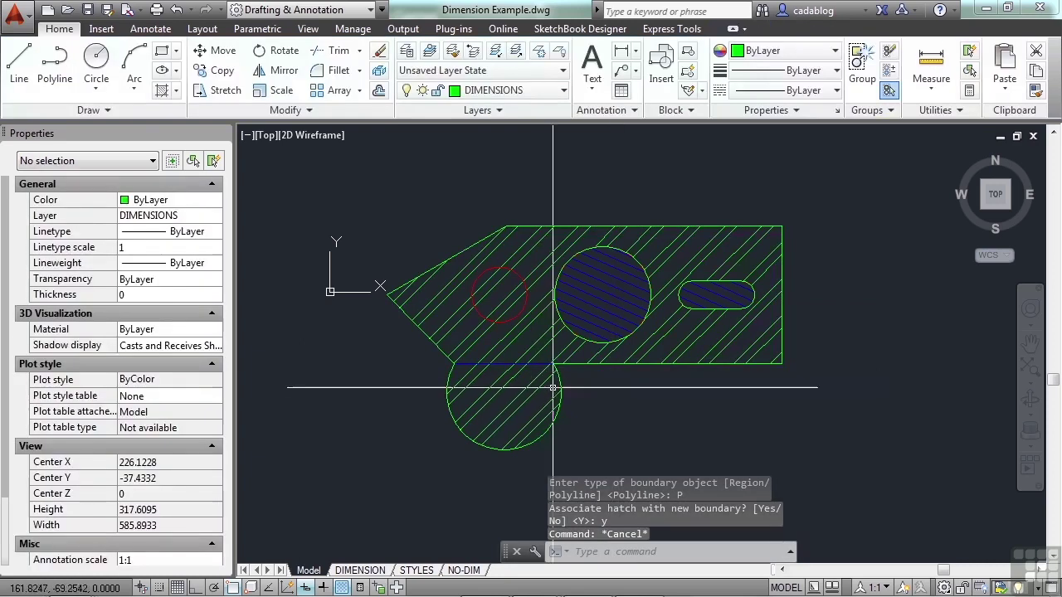
- Raise the boundary polyline's arc grip to make the lower lobe shallower, undoing an accidental delete
left_click(558, 384)
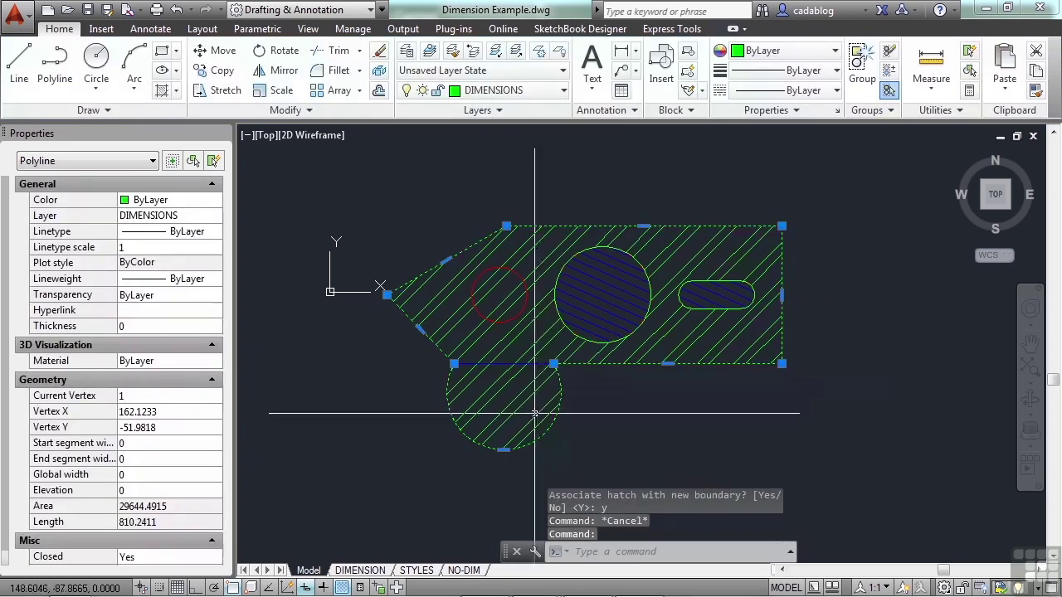
scroll(506, 454, "up", 4)
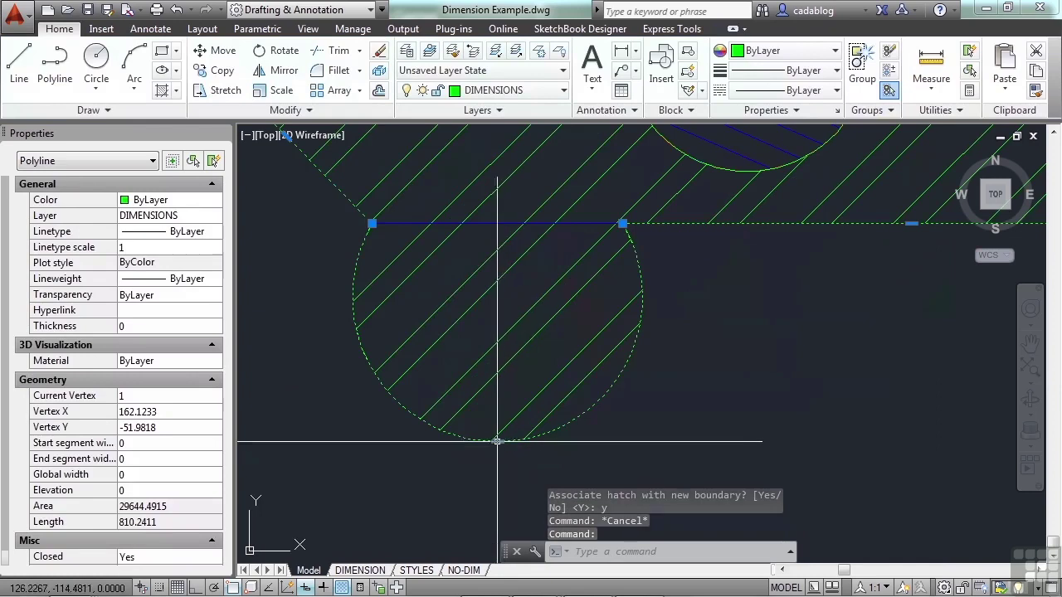
left_click(497, 442)
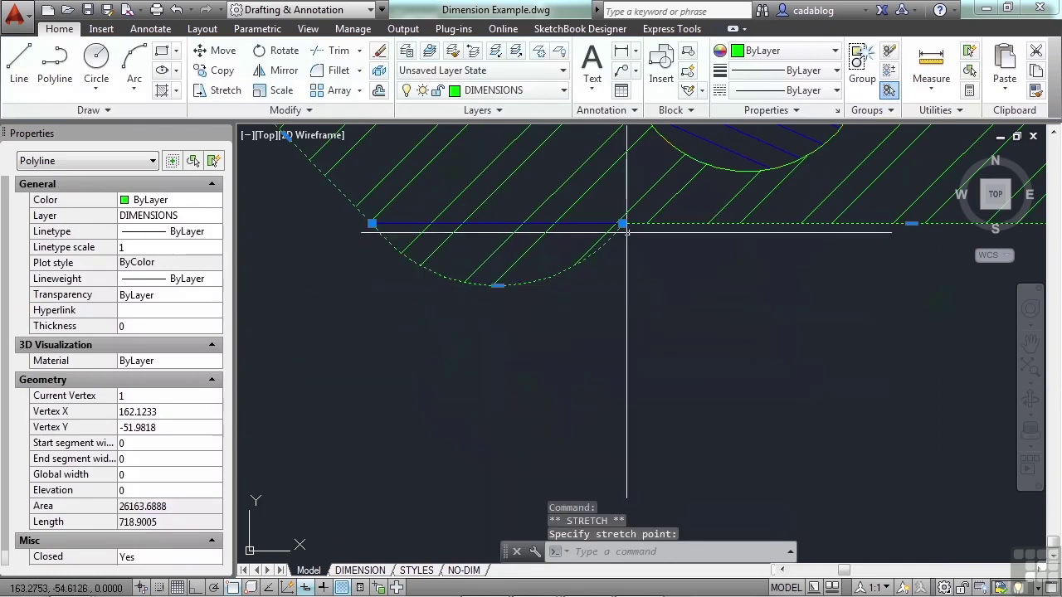
left_click(743, 336)
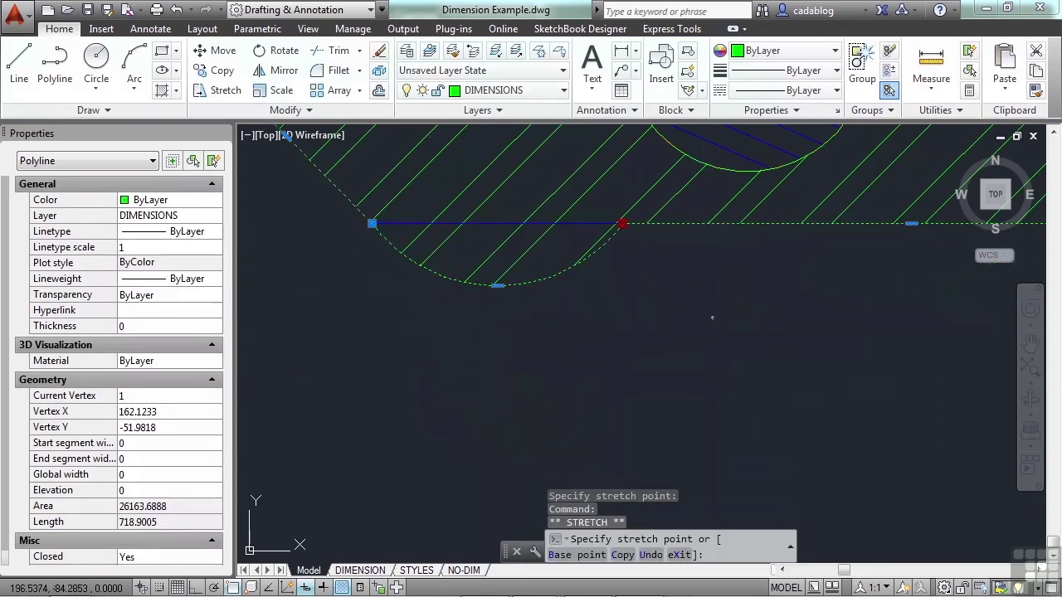
scroll(626, 351, "down", 3)
key("Delete")
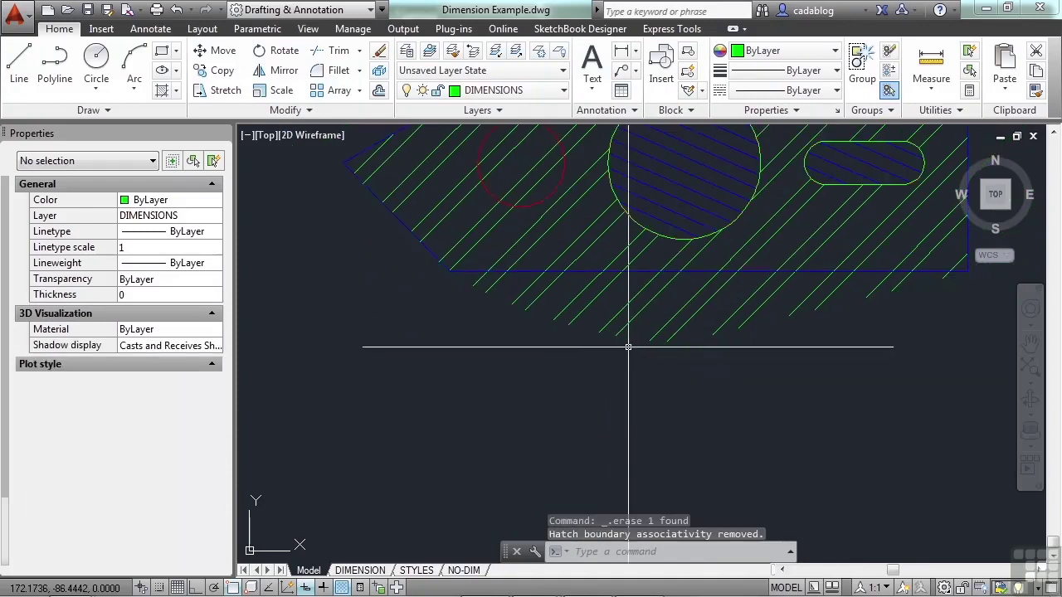
scroll(541, 348, "down", 2)
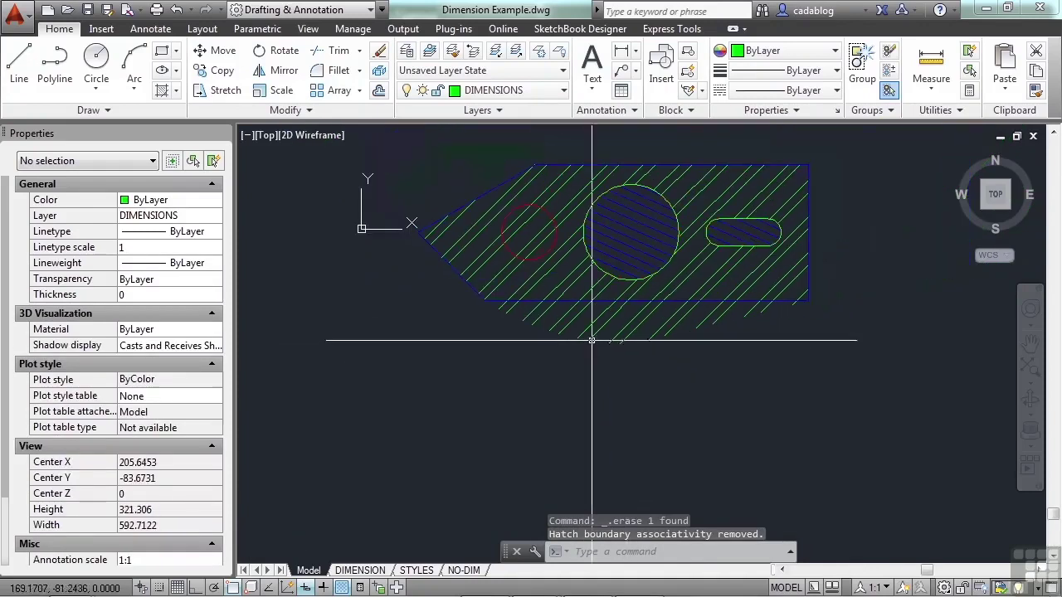
key("ctrl+z")
key("ctrl+z")
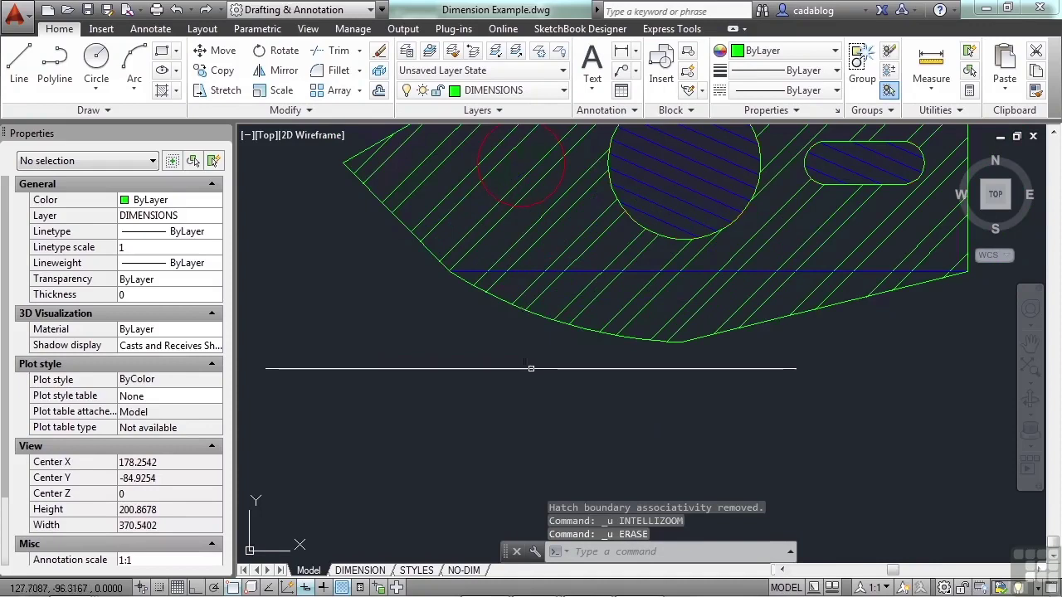
- Delete the green hatch, leaving only its polyline outline
left_click(618, 319)
left_click(538, 399)
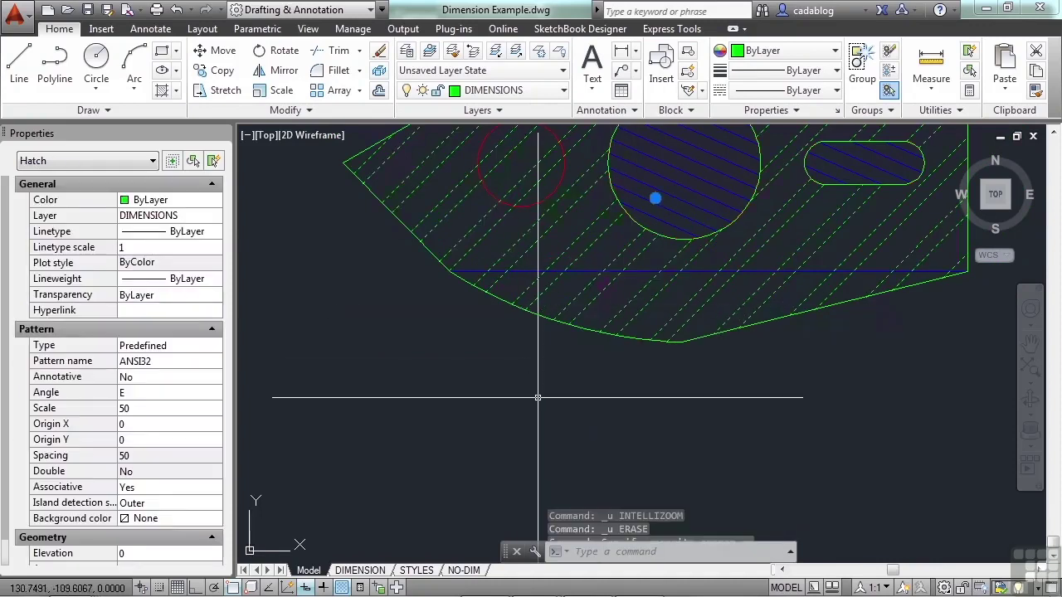
key("Delete")
scroll(522, 381, "down", 2)
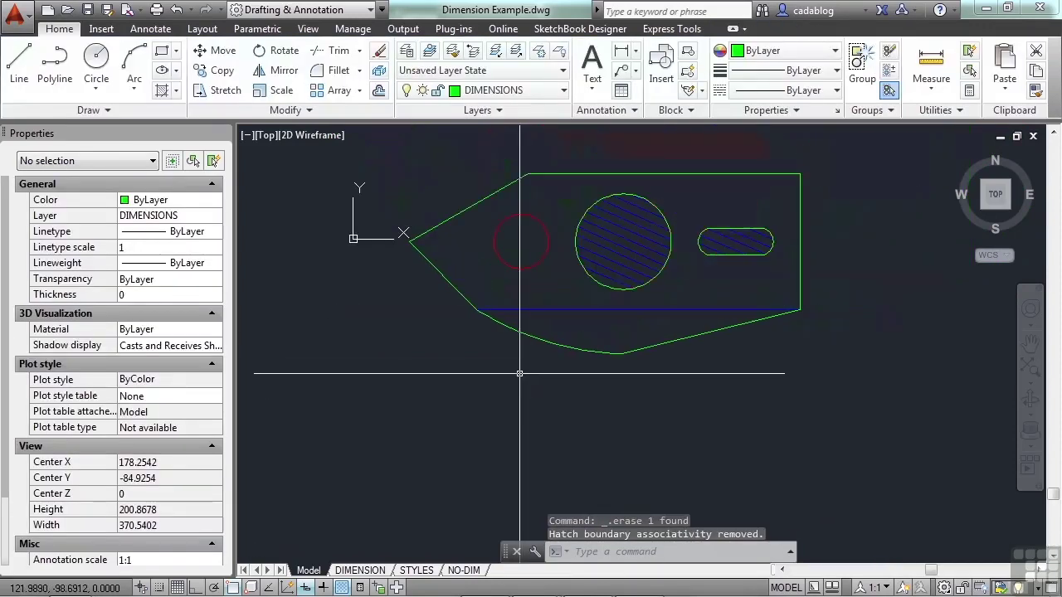